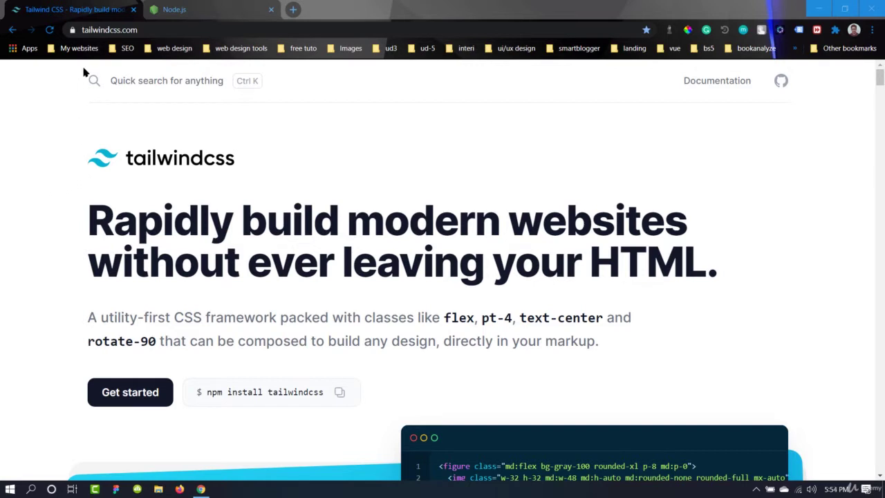
# - Open the Installation page of the Tailwind CSS documentation from the site's home page
pyautogui.scroll(-1, 237, 204)
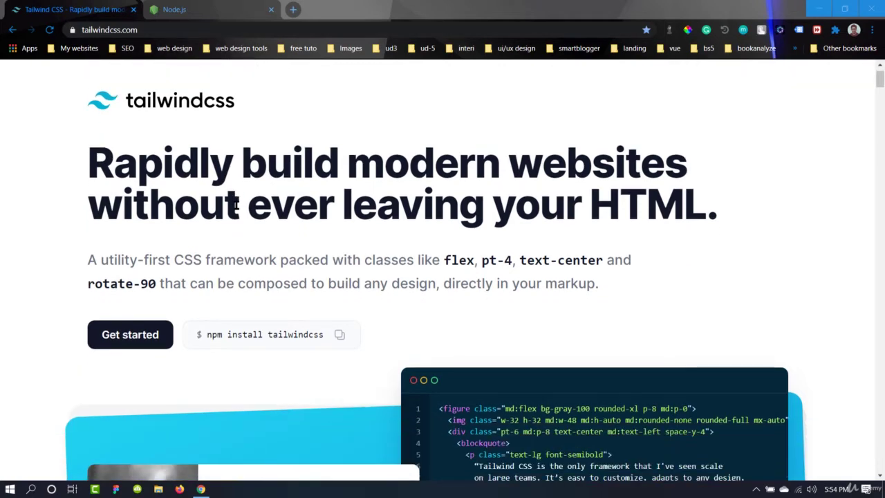
pyautogui.click(134, 336)
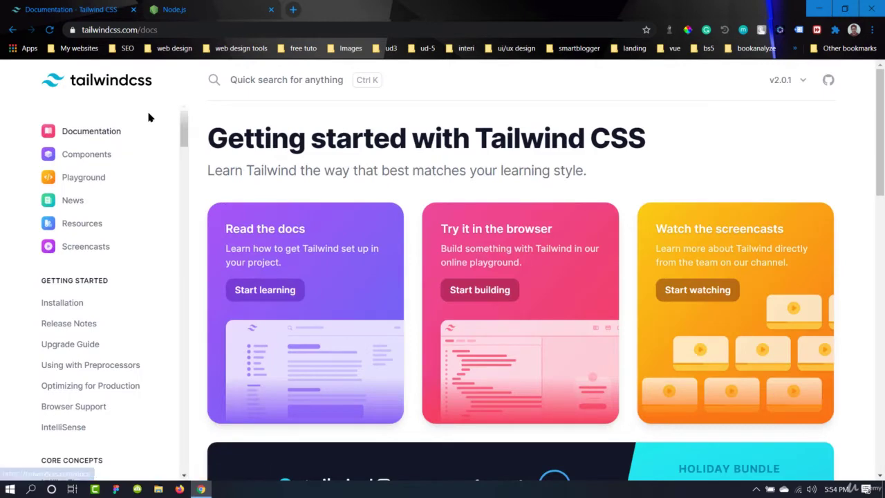
pyautogui.click(56, 309)
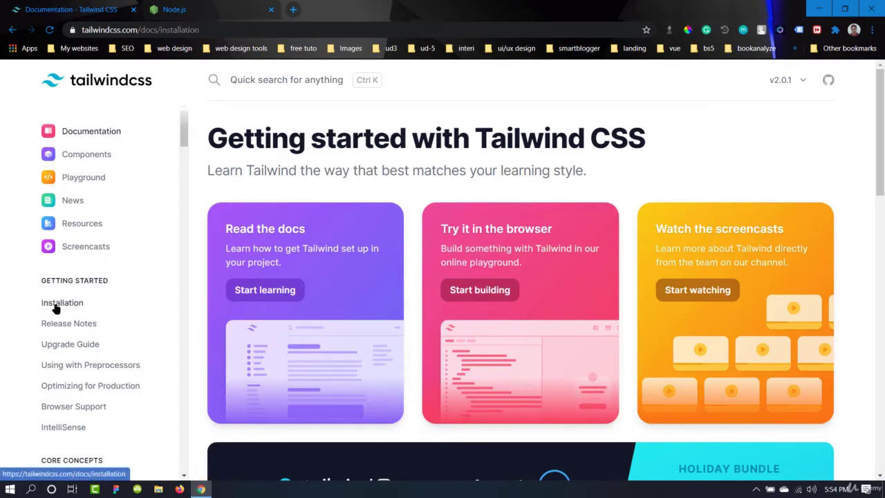
# - Read through the installation guide from the PostCSS plugin setup down to the instructions for using Tailwind via CDN
pyautogui.scroll(-3, 643, 306)
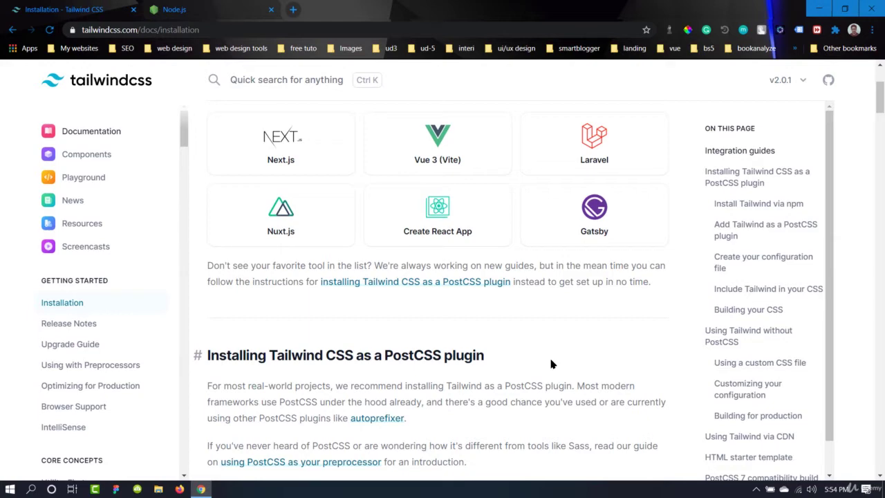
pyautogui.scroll(-2, 551, 365)
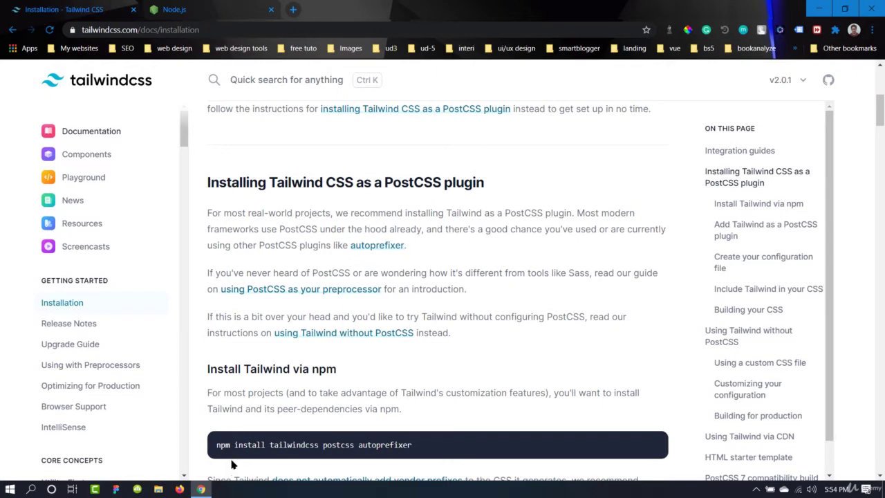
pyautogui.scroll(-2, 362, 463)
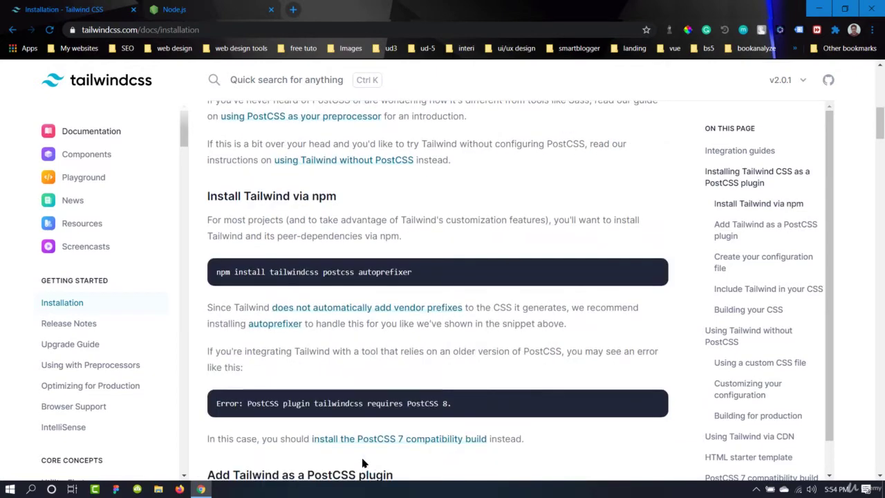
pyautogui.scroll(-5, 362, 462)
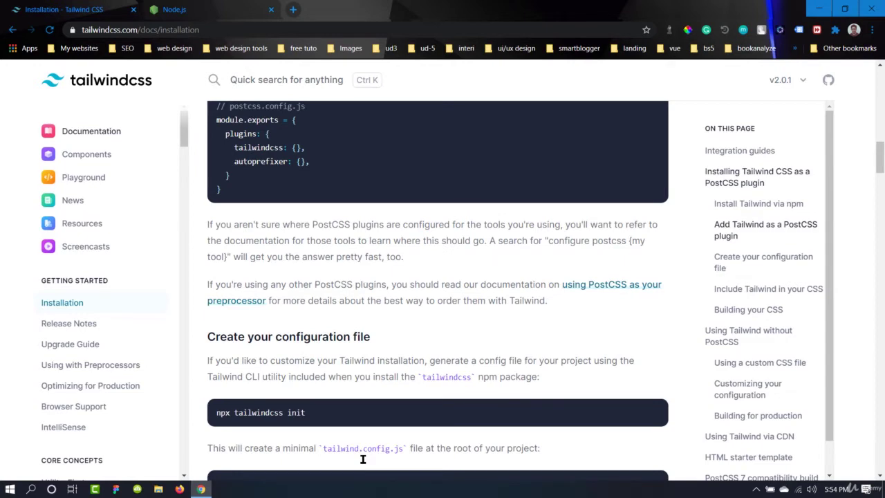
pyautogui.scroll(-2, 362, 460)
pyautogui.scroll(-5, 296, 392)
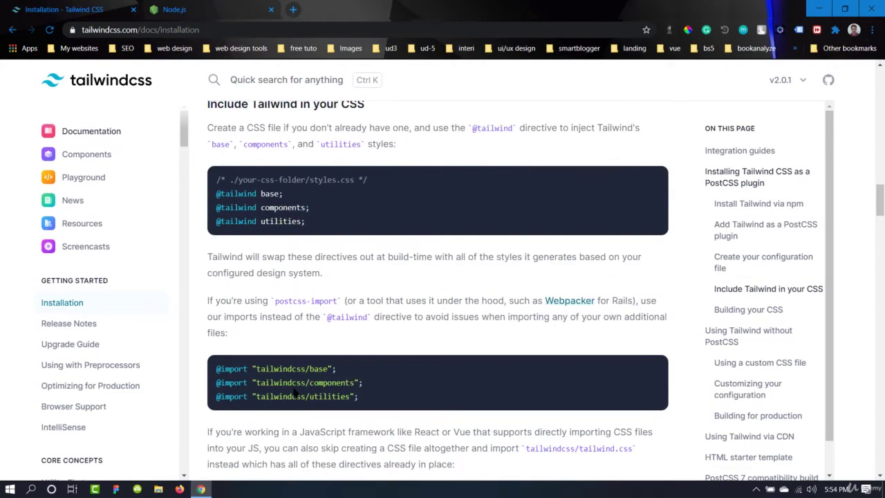
pyautogui.scroll(-6, 296, 392)
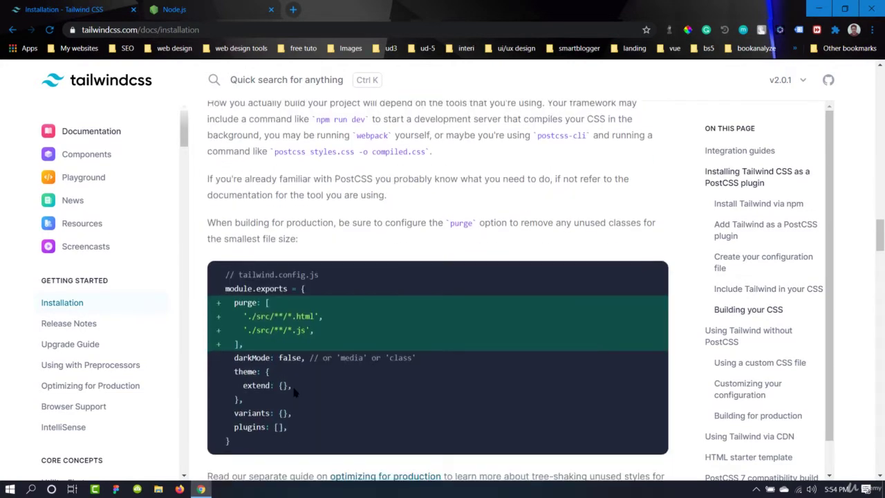
pyautogui.scroll(-10, 296, 392)
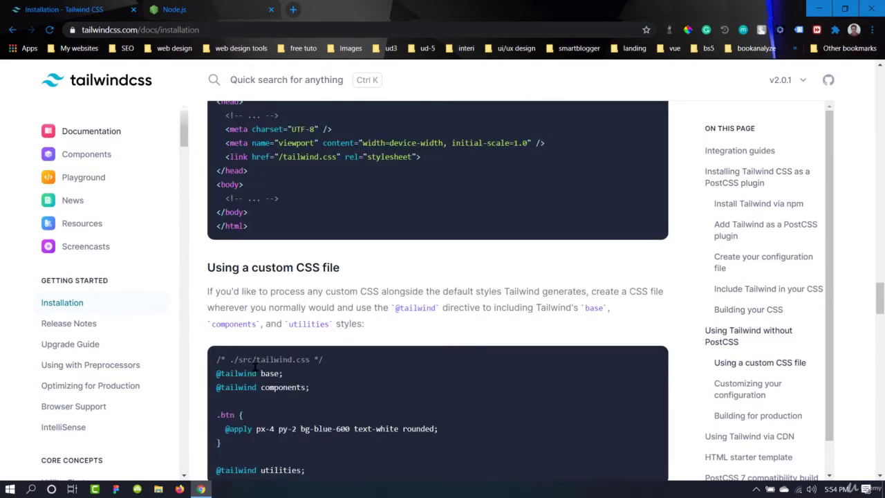
pyautogui.scroll(-6, 256, 368)
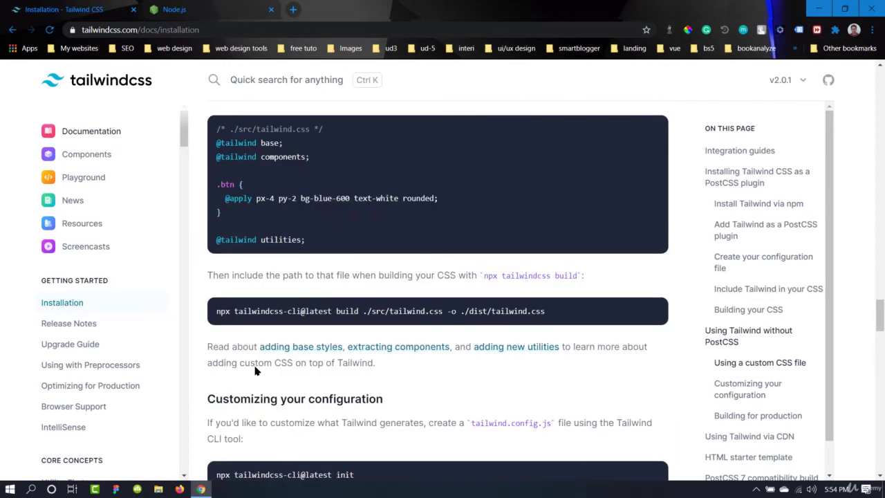
pyautogui.scroll(-14, 256, 368)
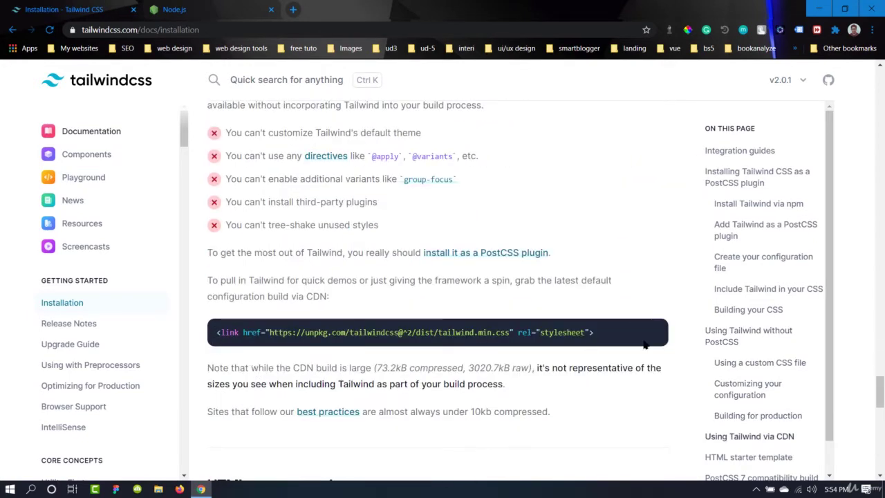
# - Review the CDN limitations and the setup without PostCSS, and return to the instructions for installing Tailwind via npm
pyautogui.scroll(2, 315, 327)
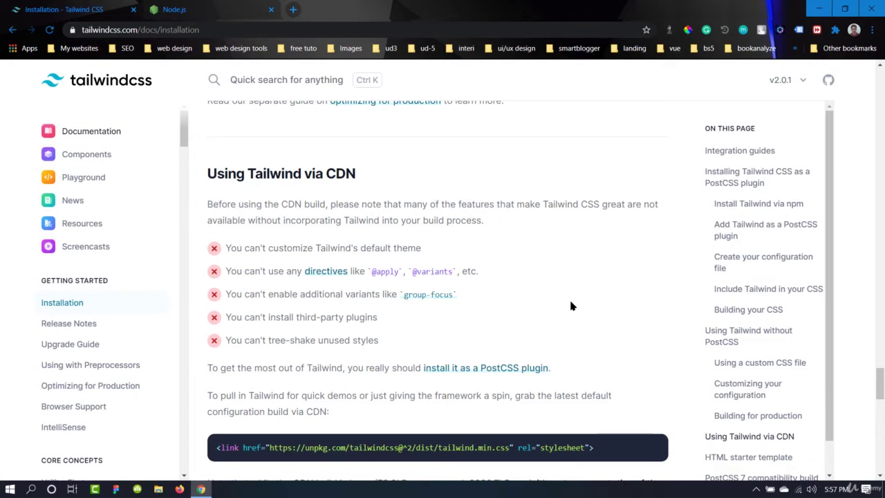
pyautogui.scroll(10, 571, 306)
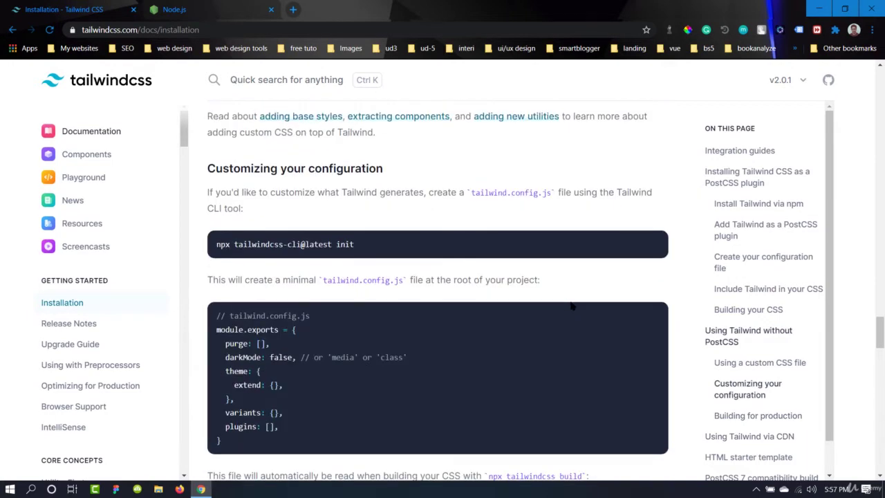
pyautogui.scroll(3, 572, 305)
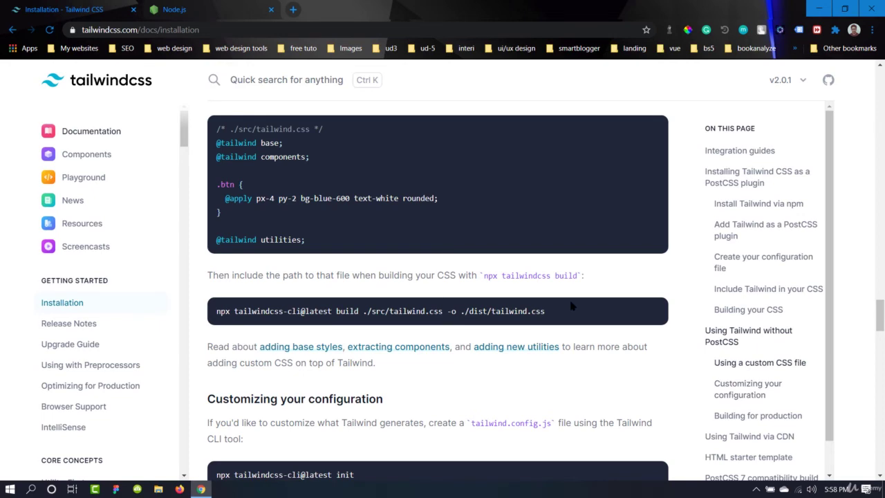
pyautogui.scroll(15, 570, 306)
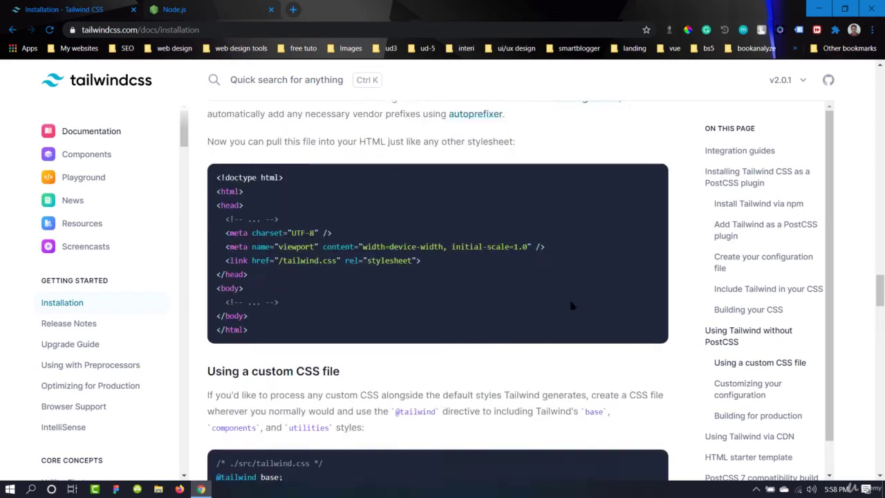
pyautogui.scroll(12, 572, 304)
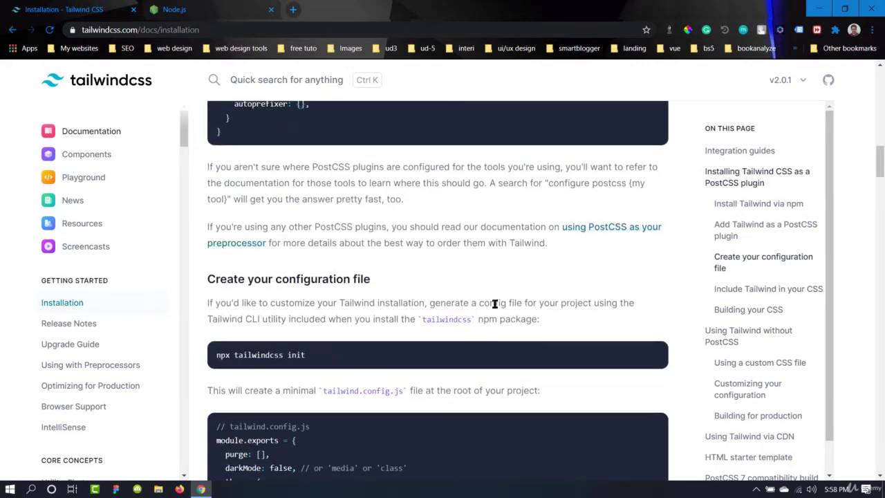
pyautogui.scroll(10, 498, 304)
pyautogui.scroll(9, 493, 307)
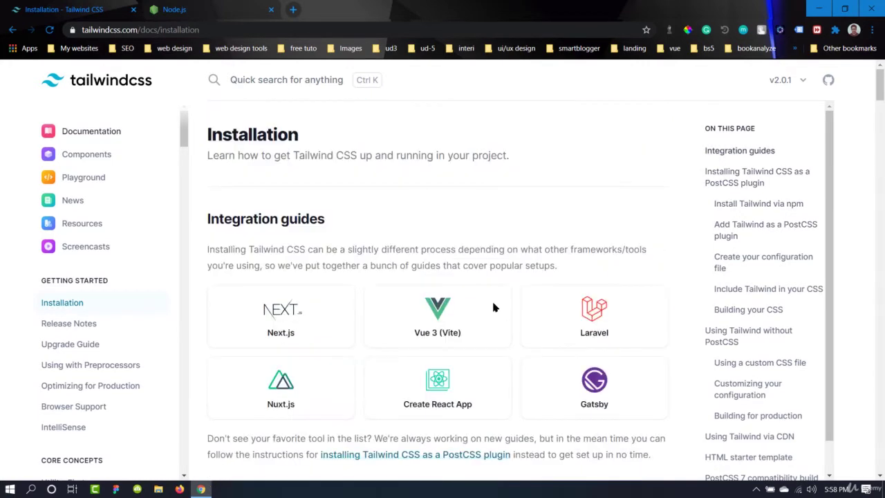
pyautogui.scroll(-5, 491, 299)
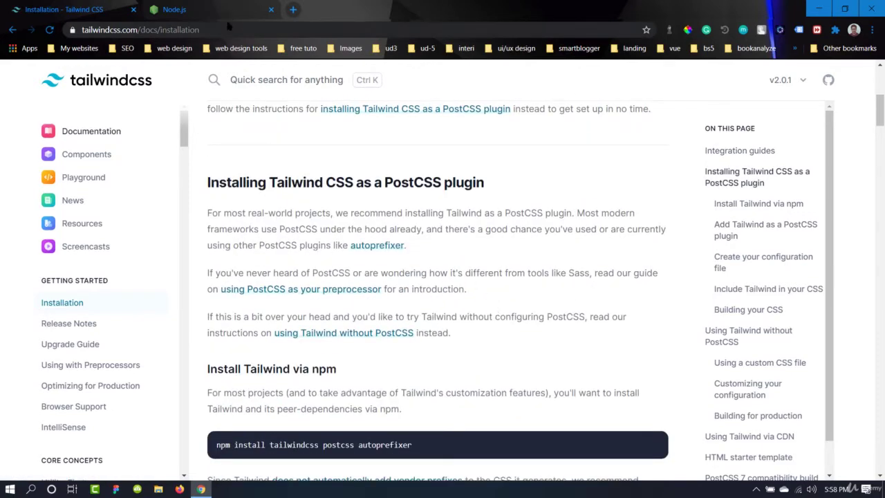
# - Examine the installers and additional platforms on the Node.js downloads page, and close that page
pyautogui.click(219, 15)
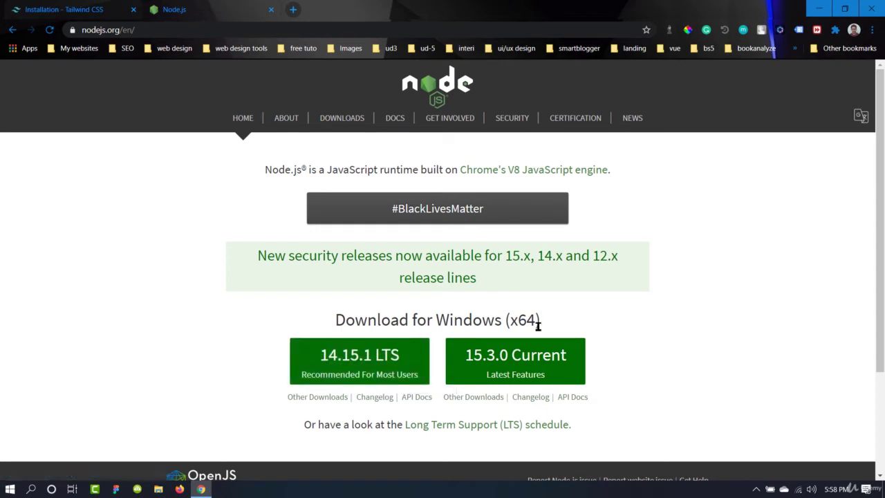
pyautogui.click(361, 119)
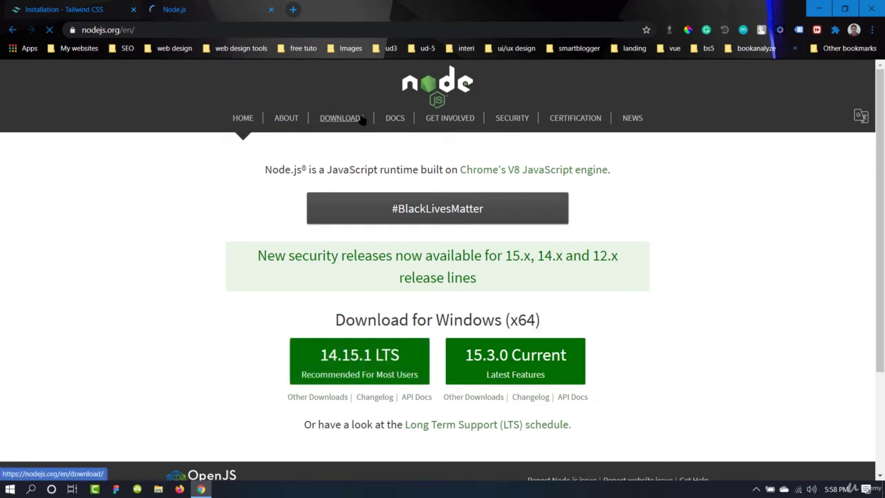
pyautogui.scroll(-1, 459, 180)
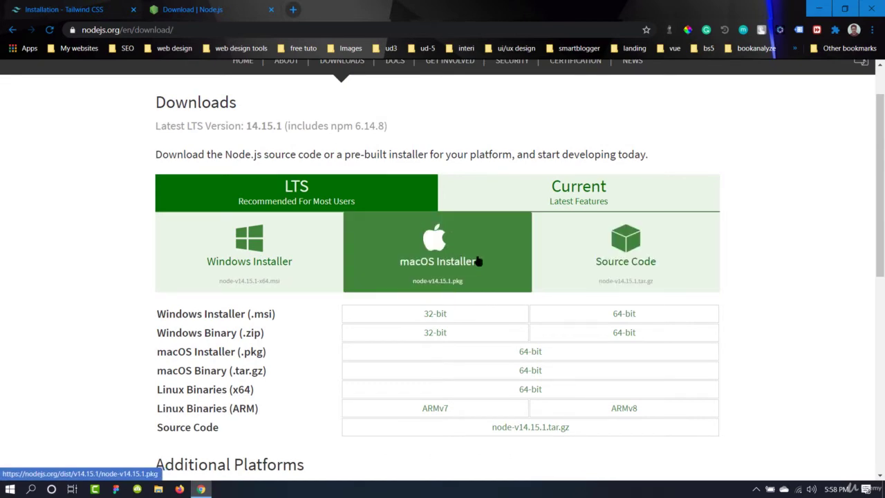
pyautogui.scroll(-3, 477, 261)
pyautogui.scroll(-2, 477, 261)
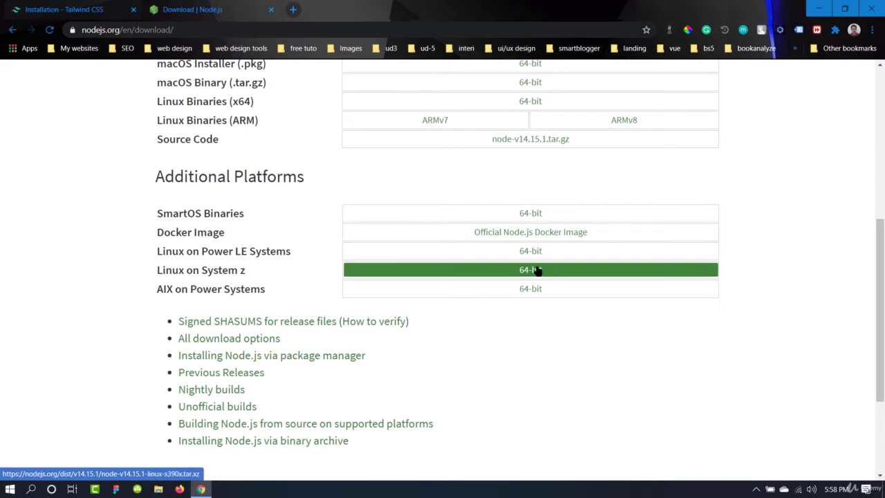
pyautogui.click(271, 9)
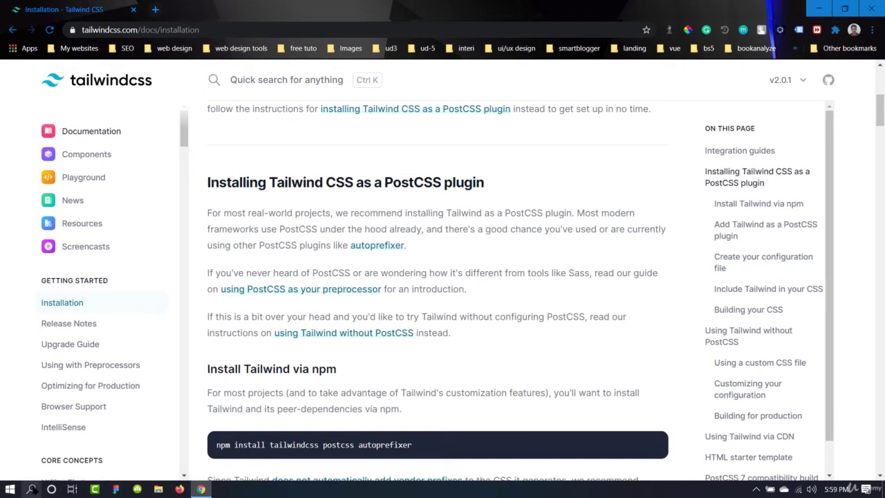
# - Check the installed Node.js version by running node -v in Command Prompt, and close the prompt
pyautogui.click(31, 489)
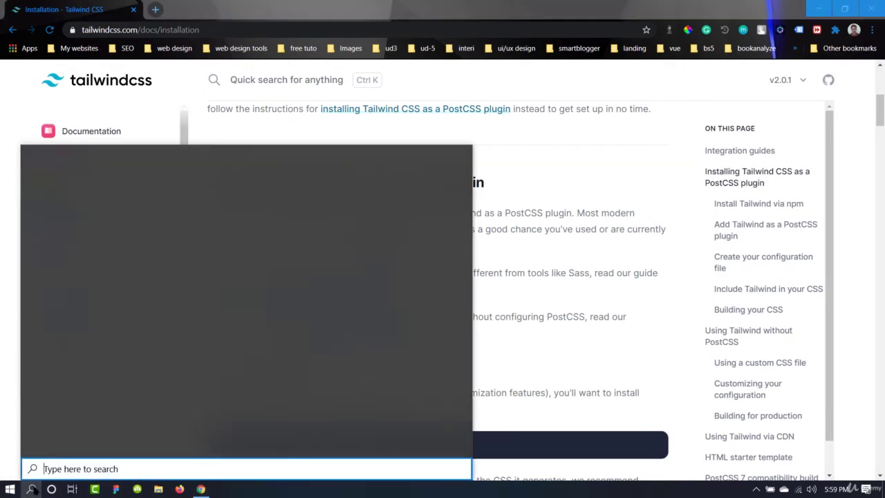
pyautogui.write('cmd')
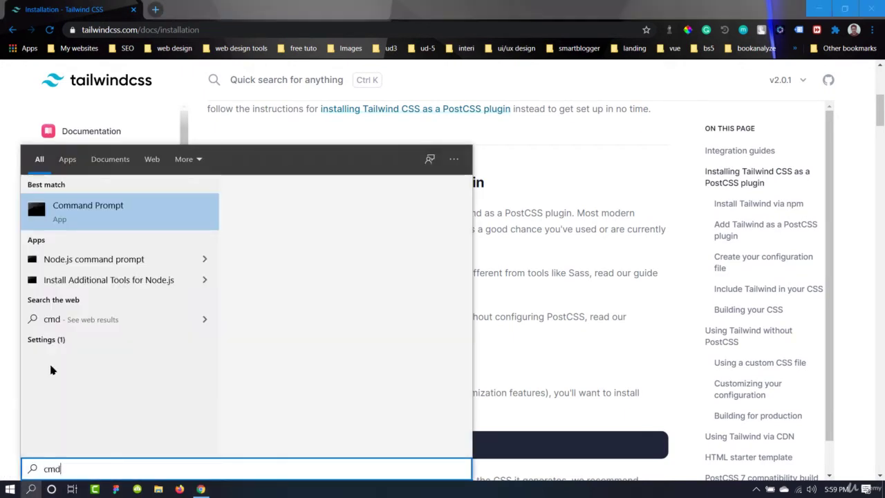
pyautogui.click(76, 216)
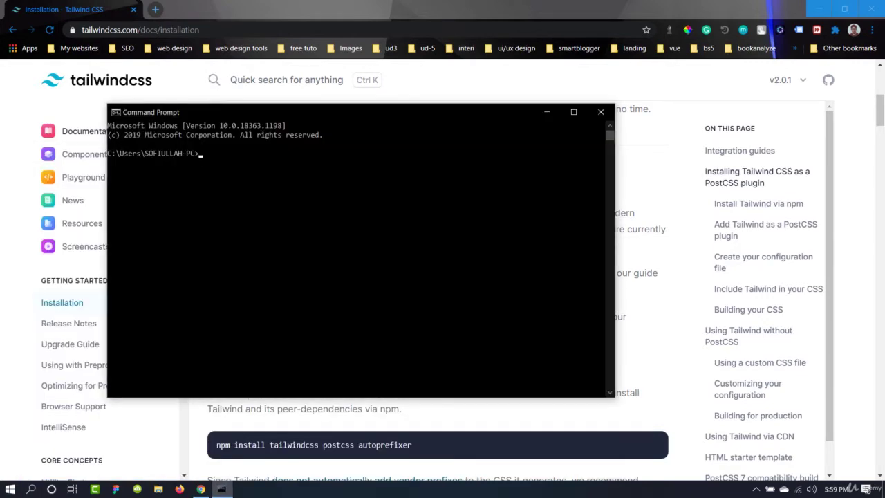
pyautogui.write('node -v')
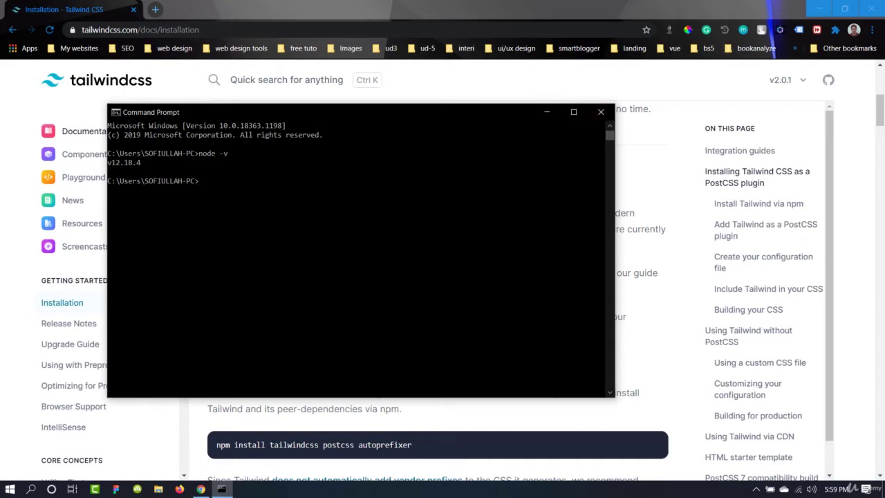
pyautogui.click(600, 112)
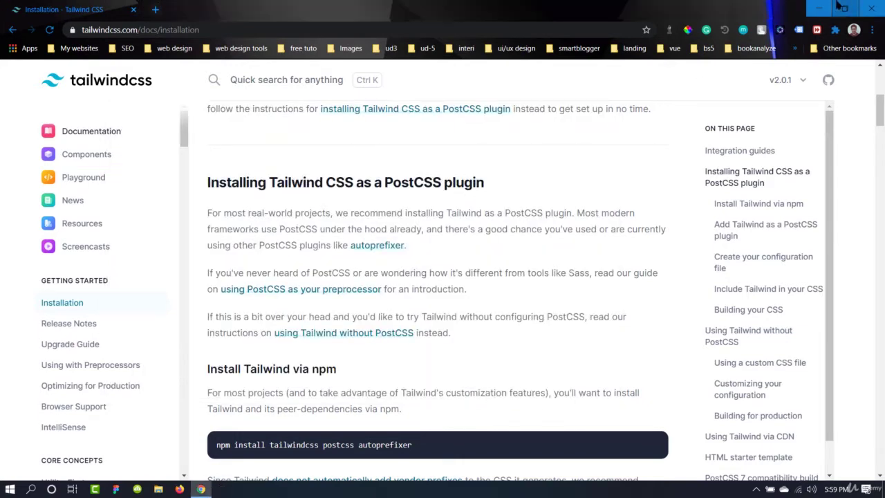
# - Create a folder named tailwind on the desktop and open it in Visual Studio Code
pyautogui.moveTo(795, 11); pyautogui.dragTo(587, 83)
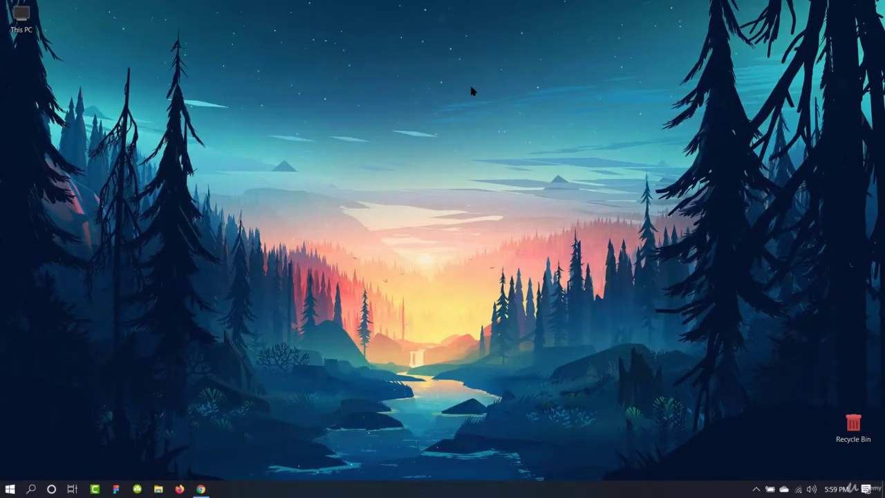
pyautogui.rightClick(473, 89)
pyautogui.moveTo(570, 219)
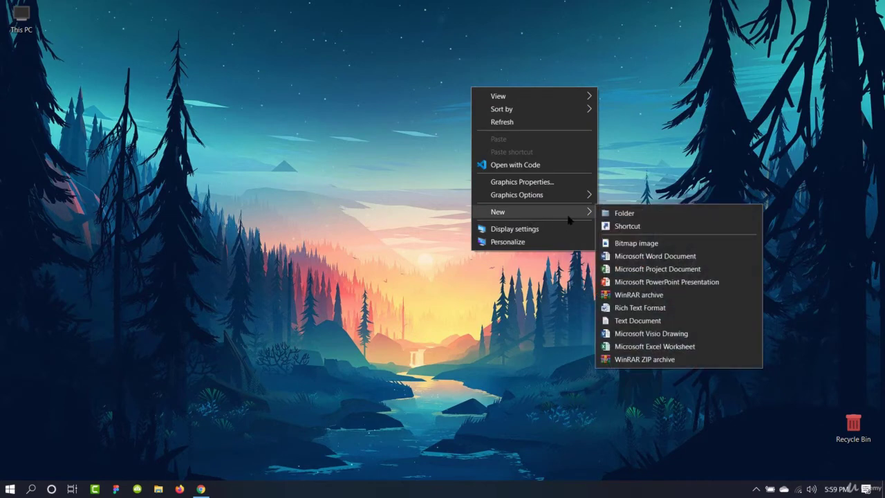
pyautogui.click(608, 217)
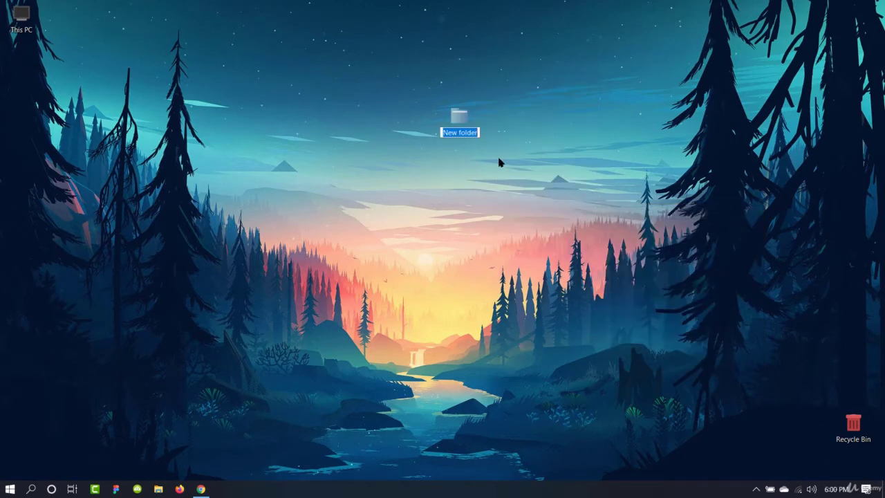
pyautogui.write('tailwind')
pyautogui.press('Return')
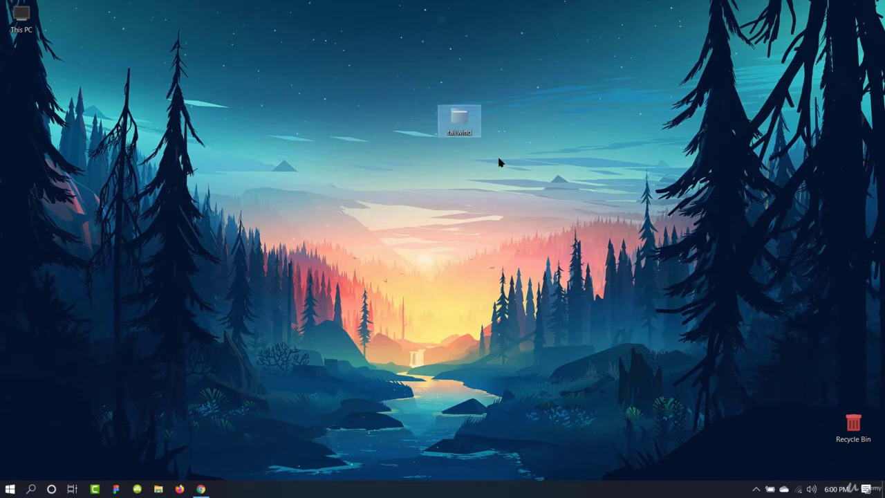
pyautogui.rightClick(449, 130)
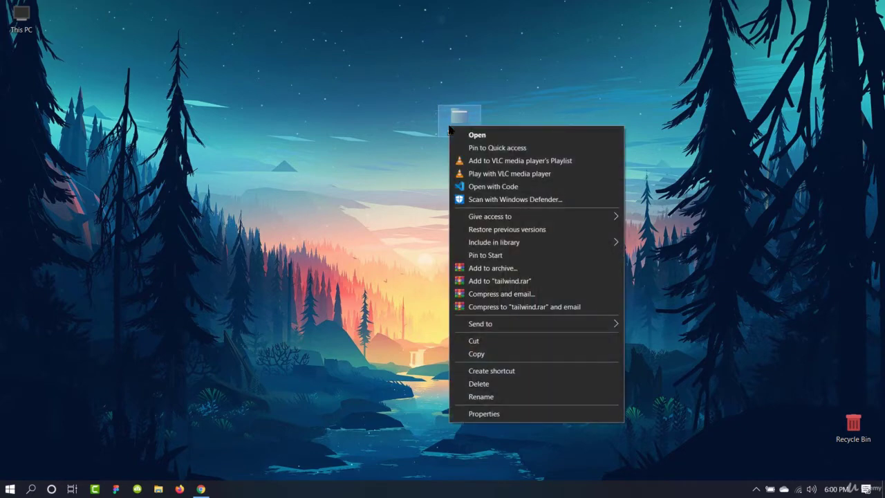
pyautogui.click(487, 187)
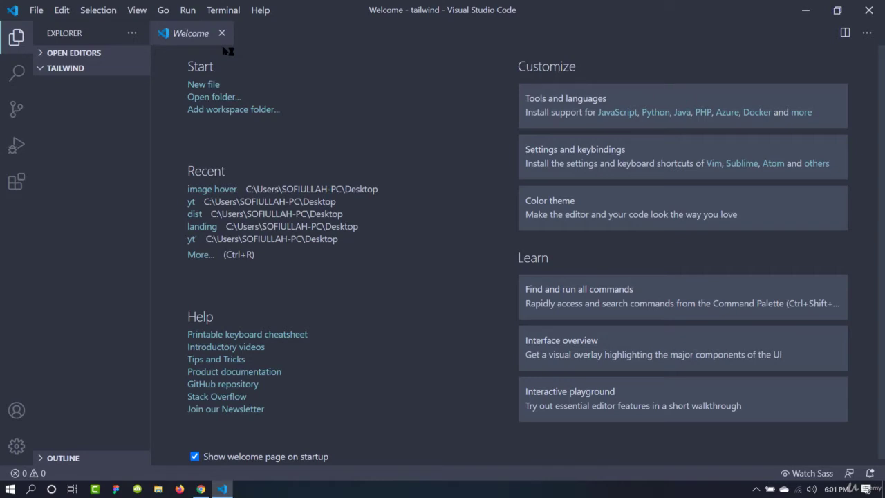
# - Open a new integrated terminal for the tailwind project and close the Welcome page
pyautogui.click(229, 10)
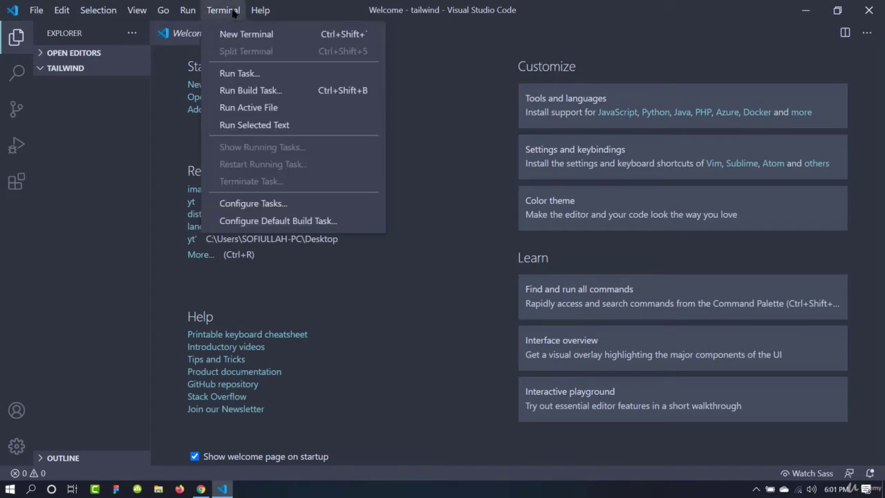
pyautogui.click(235, 33)
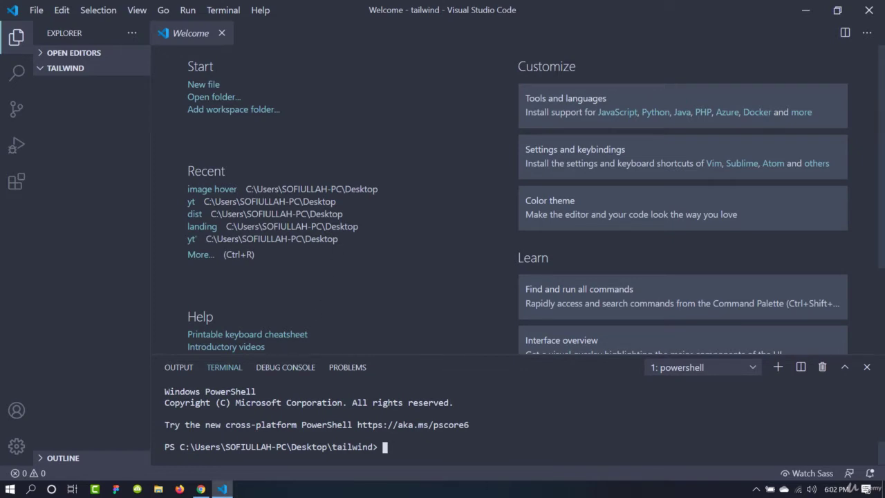
pyautogui.click(222, 33)
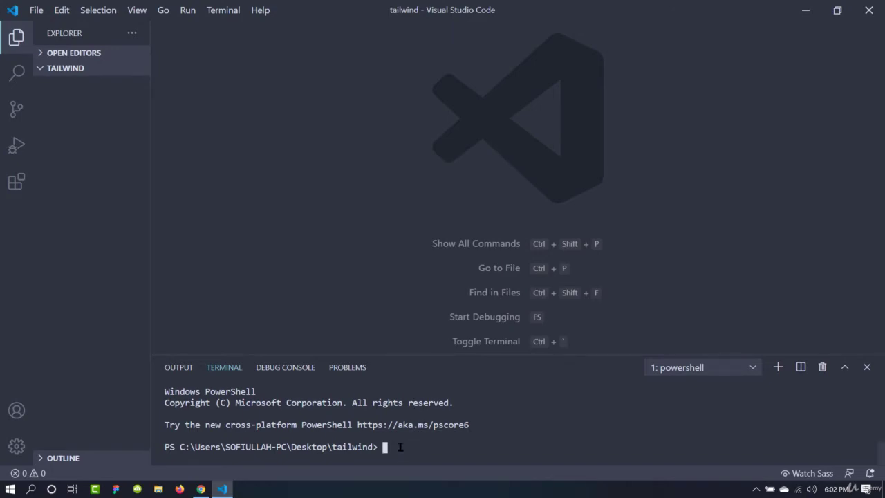
# - Initialize the project by running npm init -y, open the generated package.json, and enlarge the terminal area
pyautogui.write('npm init')
pyautogui.write('-')
pyautogui.write('y')
pyautogui.press('Return')
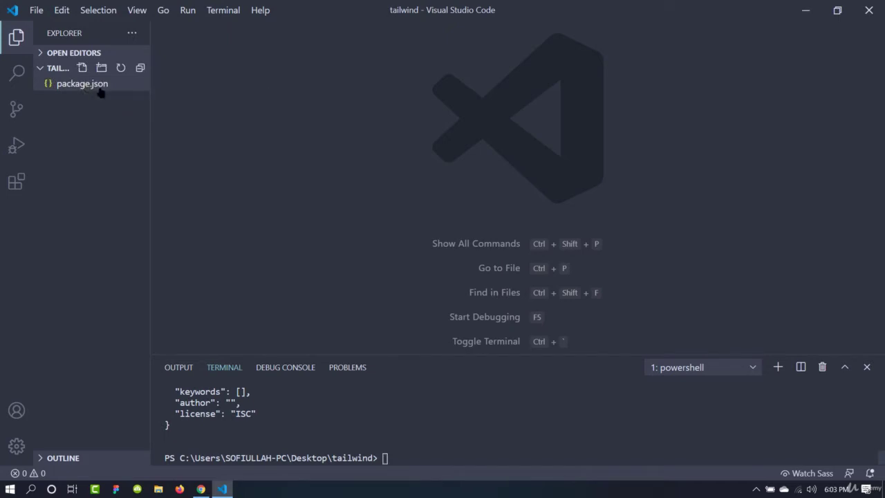
pyautogui.click(84, 85)
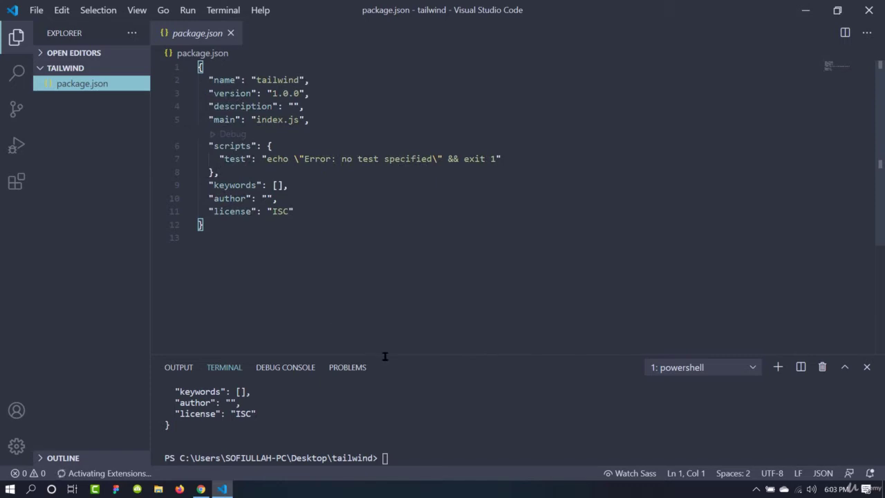
pyautogui.moveTo(383, 354); pyautogui.dragTo(389, 324)
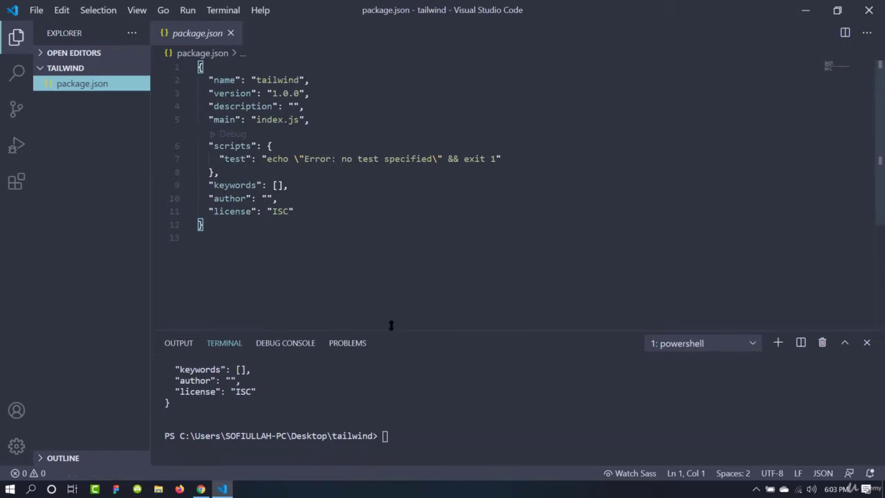
# - Check the npm install command in the Tailwind docs in Chrome, and run npm install tailwindcss autoprefixer in the Visual Studio Code terminal
pyautogui.click(201, 489)
pyautogui.scroll(1, 405, 303)
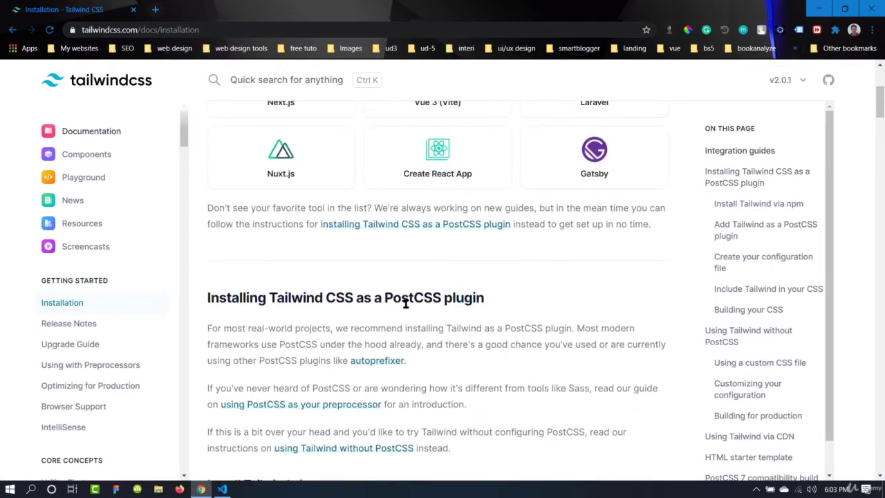
pyautogui.scroll(-4, 405, 306)
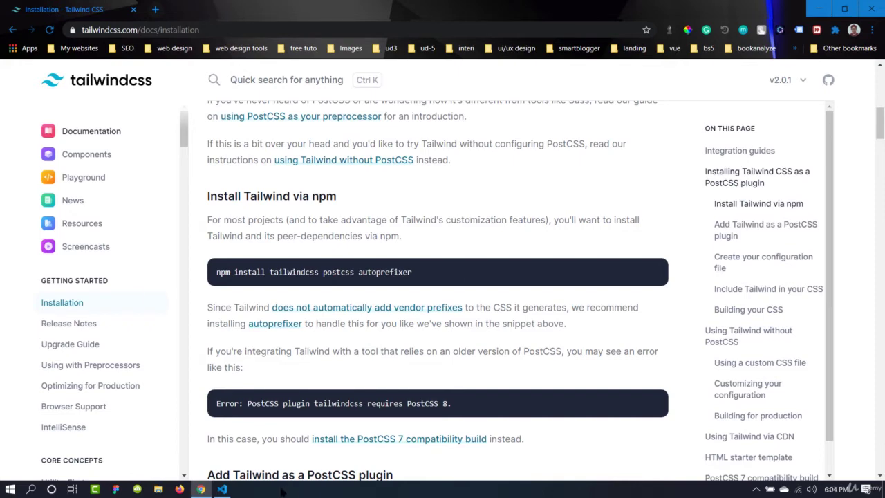
pyautogui.click(221, 489)
pyautogui.click(401, 426)
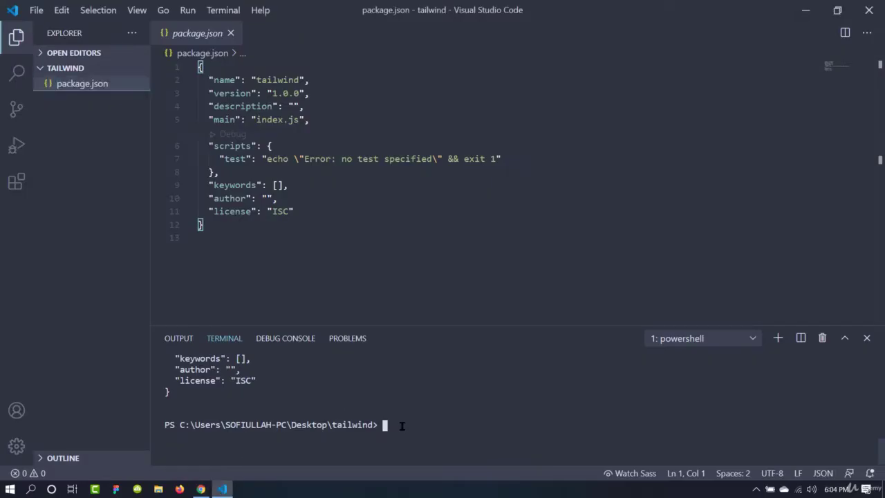
pyautogui.write('npm install tailwindcss')
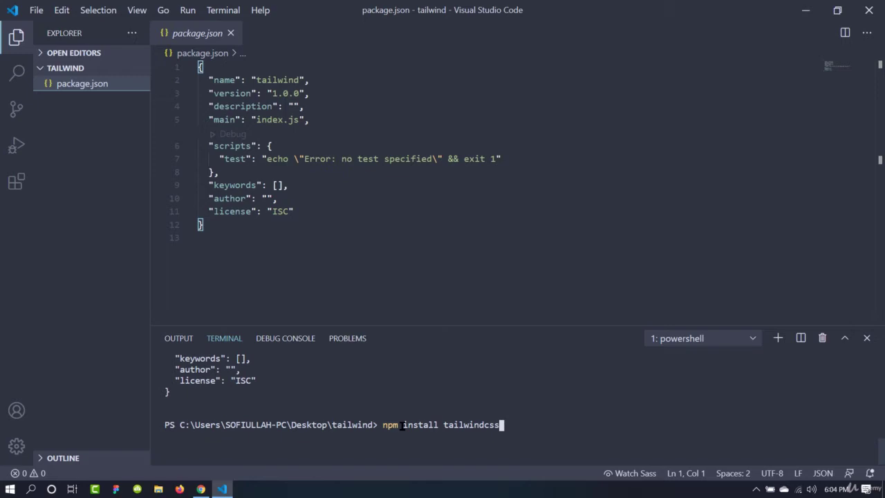
pyautogui.write(' autoprefixe')
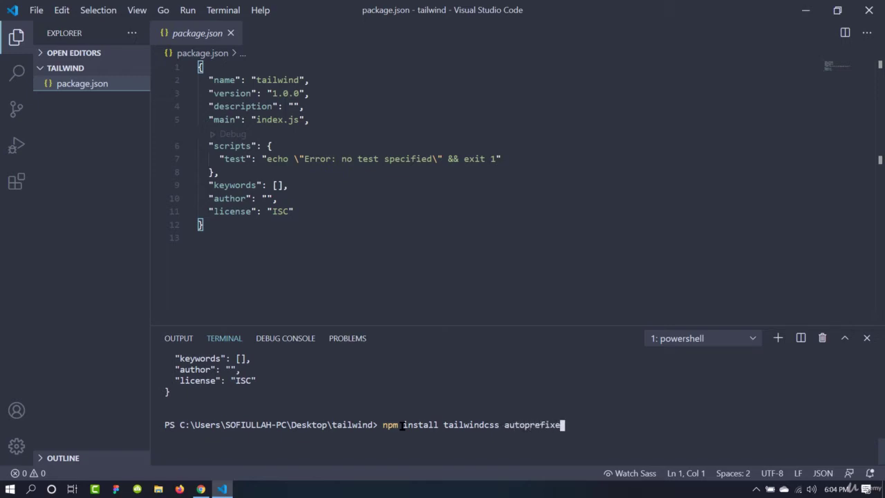
pyautogui.write('r')
pyautogui.press('Return')
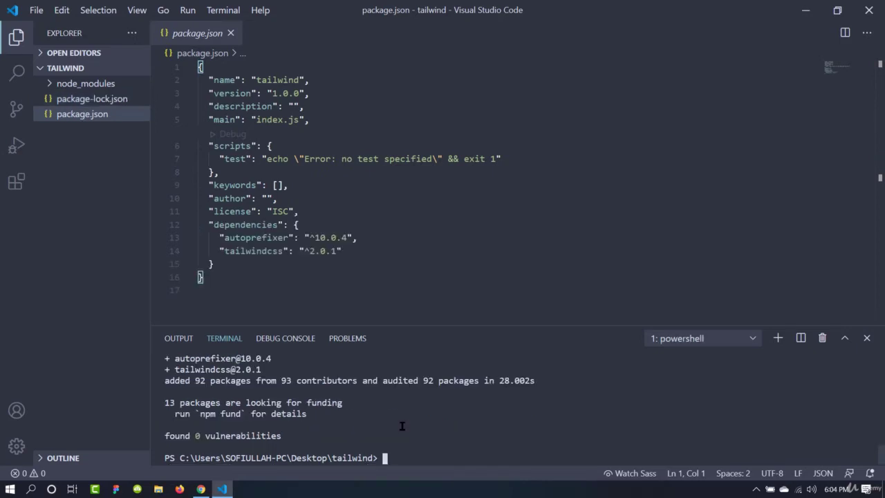
# - Examine the dependencies listed in package.json and the packages installed in the node_modules folder
pyautogui.doubleClick(244, 237)
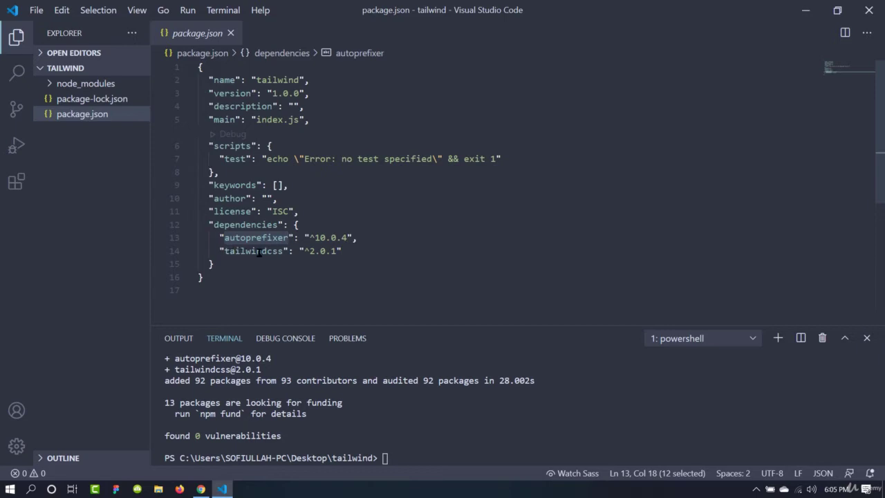
pyautogui.click(295, 289)
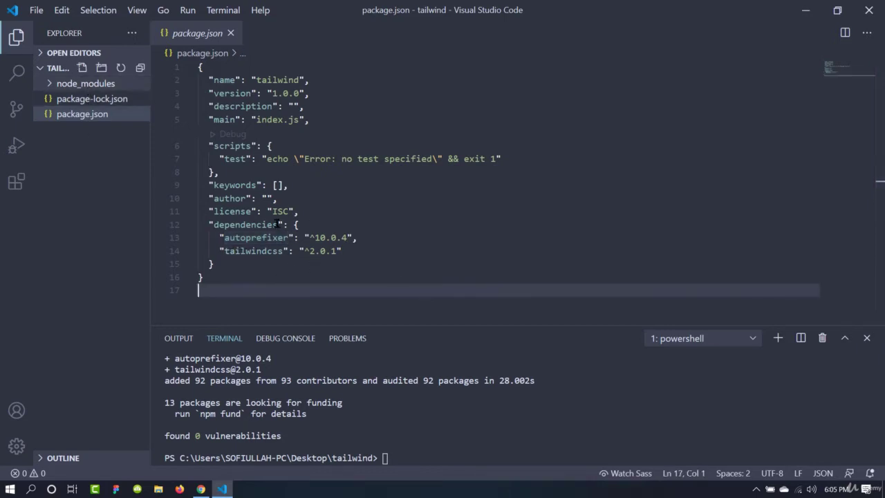
pyautogui.hotkey('ctrl', 'shift', 'e')
pyautogui.click(88, 88)
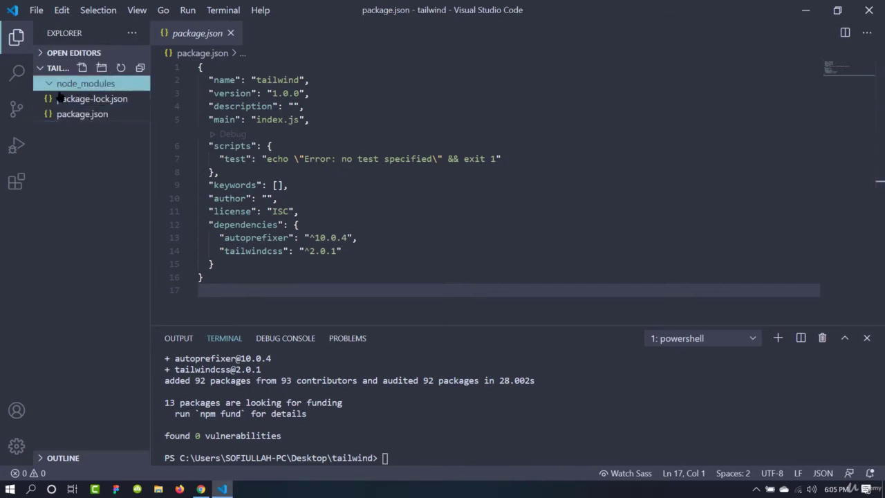
pyautogui.scroll(-10, 83, 331)
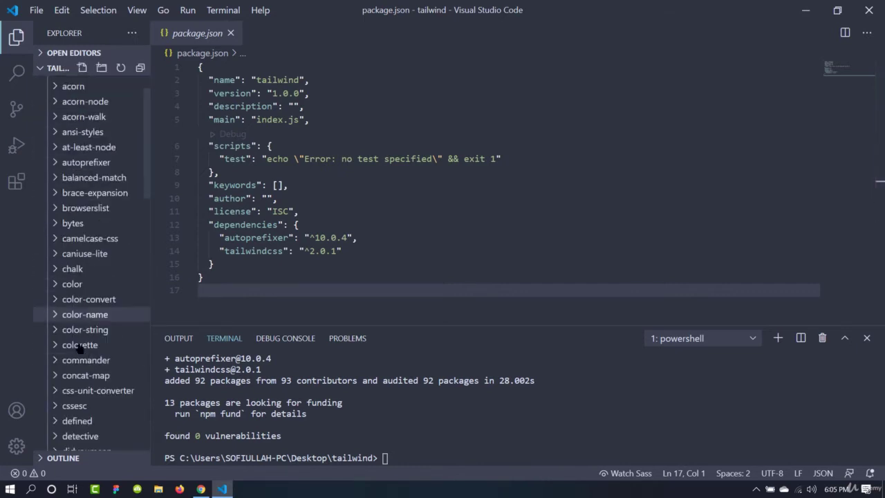
pyautogui.scroll(-5, 104, 429)
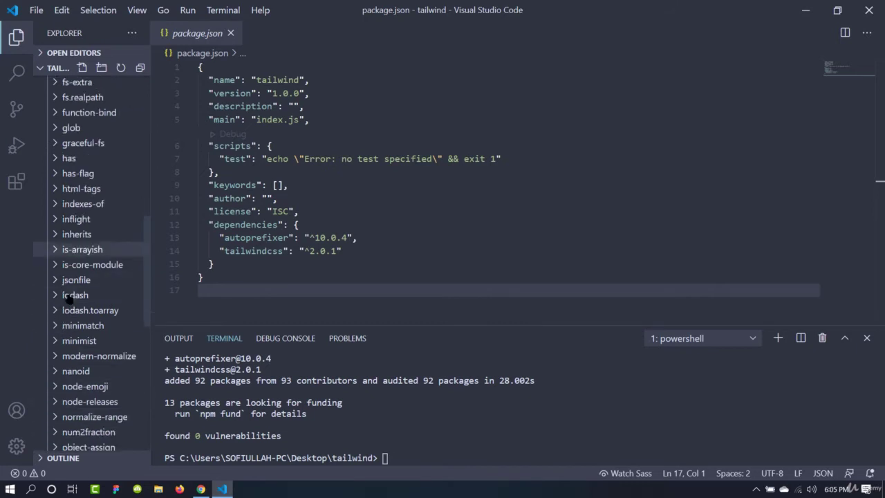
pyautogui.scroll(-6, 92, 443)
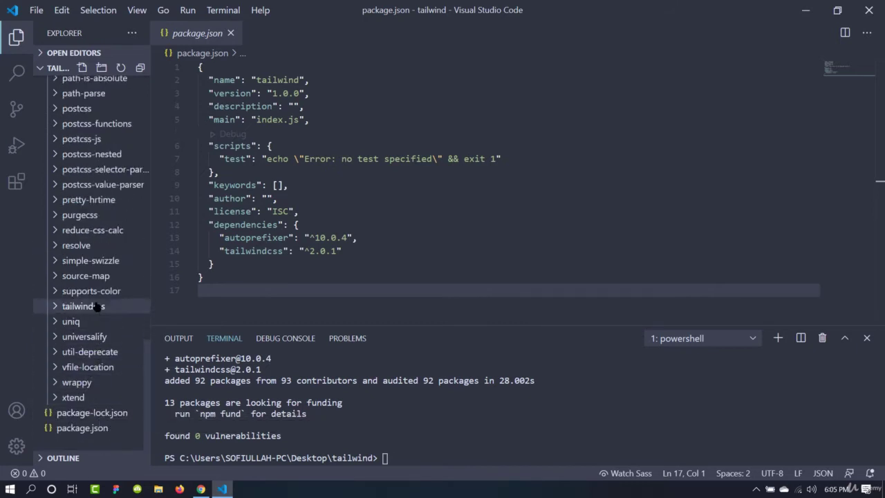
pyautogui.scroll(3, 69, 148)
pyautogui.scroll(20, 64, 142)
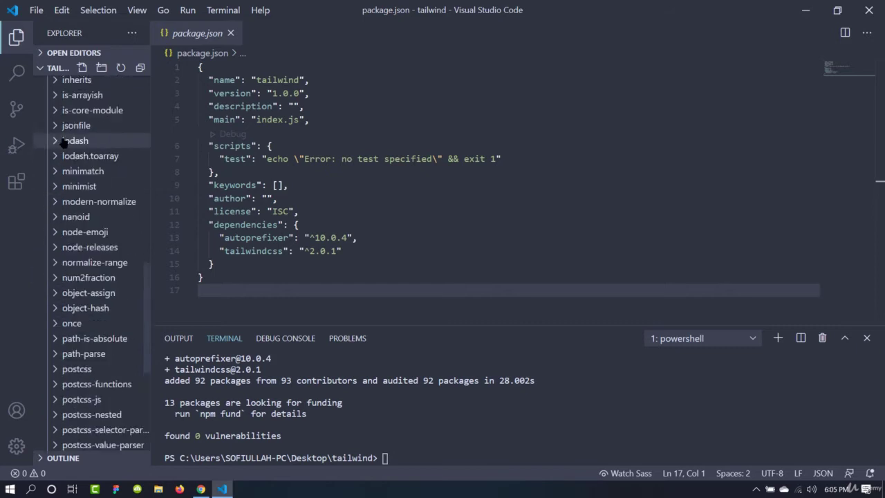
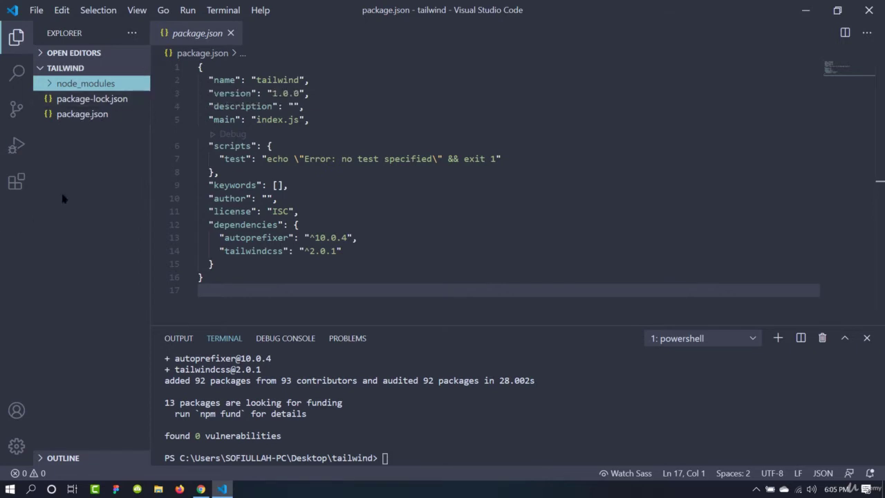
pyautogui.rightClick(100, 156)
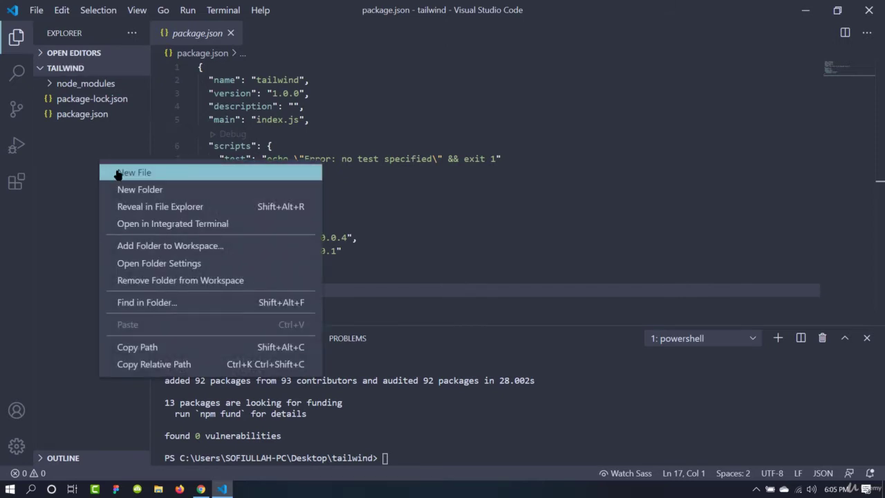
pyautogui.click(117, 172)
pyautogui.press('Escape')
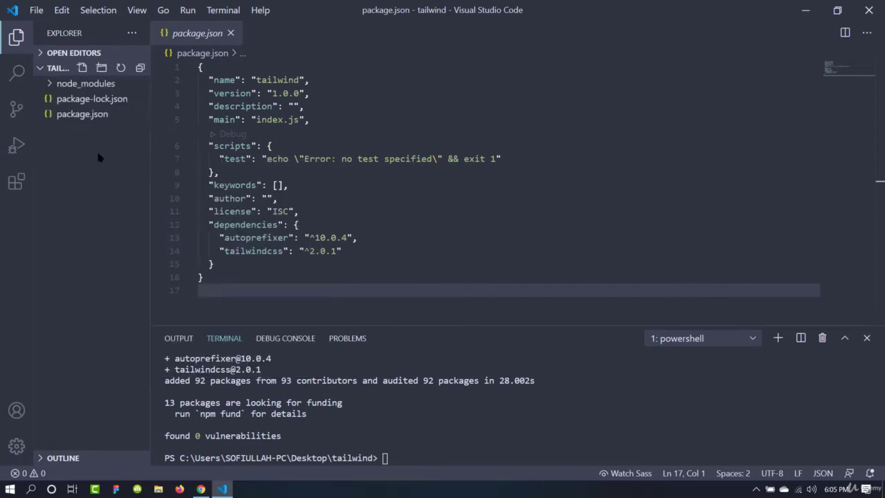
# - Create a src folder in the project root and add a tailwind.css file inside it
pyautogui.rightClick(79, 148)
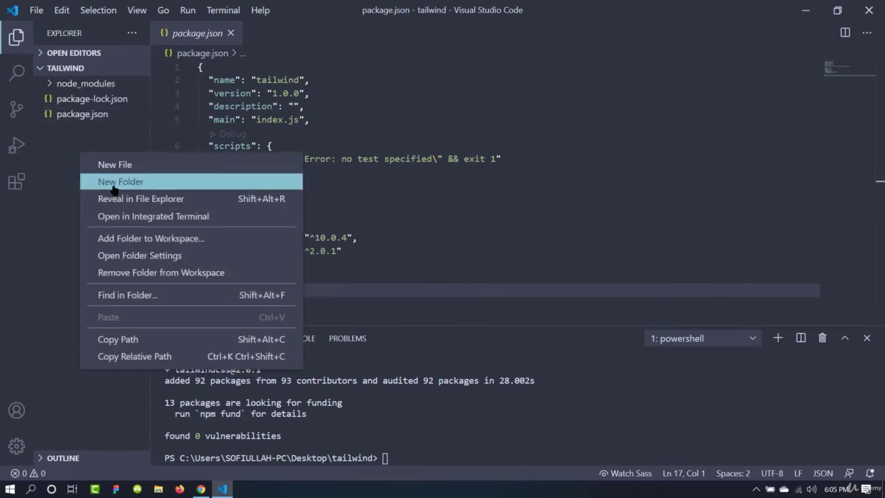
pyautogui.click(101, 181)
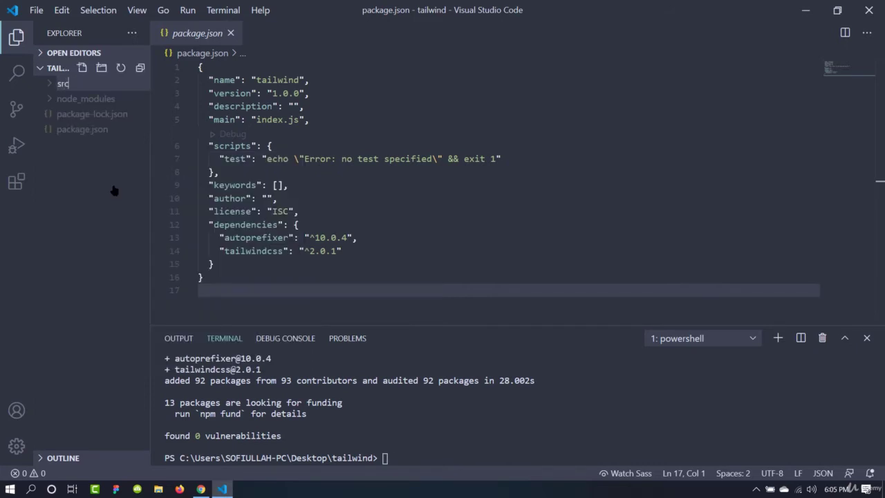
pyautogui.press('Return')
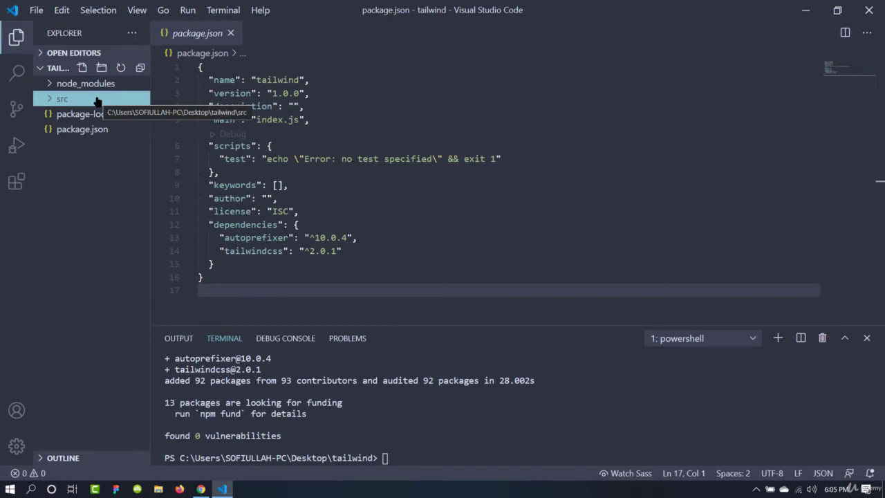
pyautogui.rightClick(98, 99)
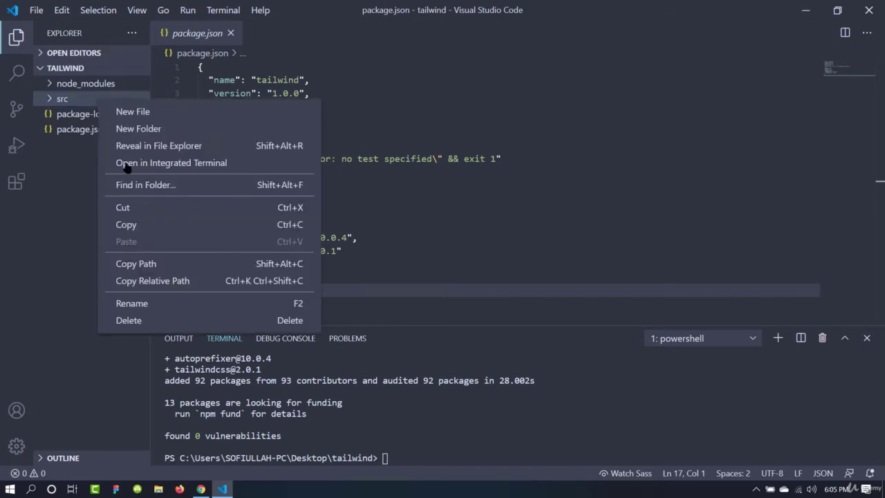
pyautogui.click(128, 114)
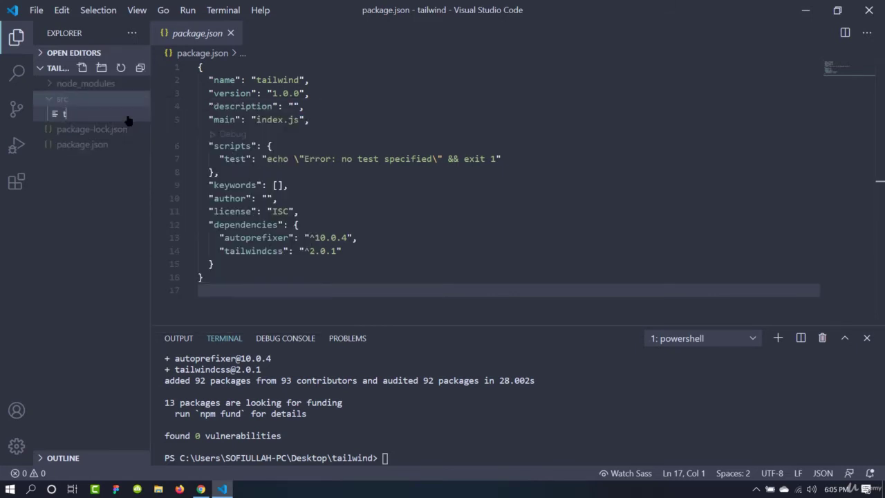
pyautogui.write('tailwind.css')
pyautogui.press('Return')
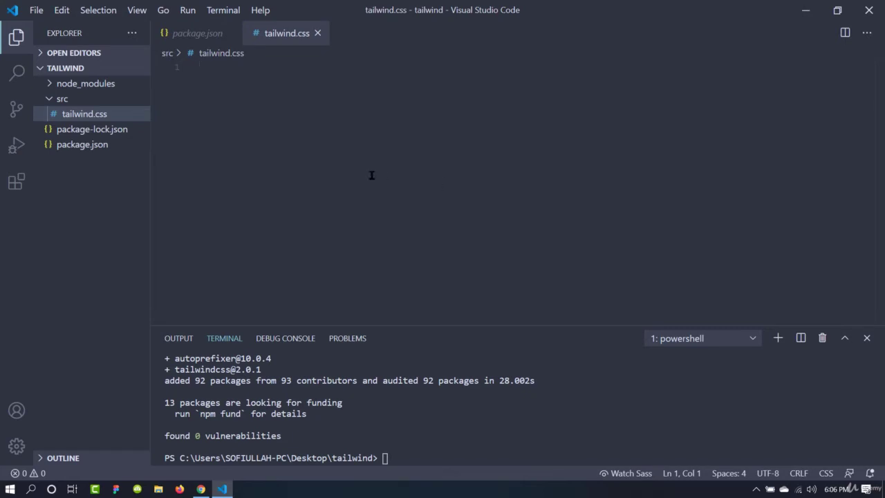
# - Collapse src, create a dist folder in the project root, and add an index.html file inside it
pyautogui.click(80, 101)
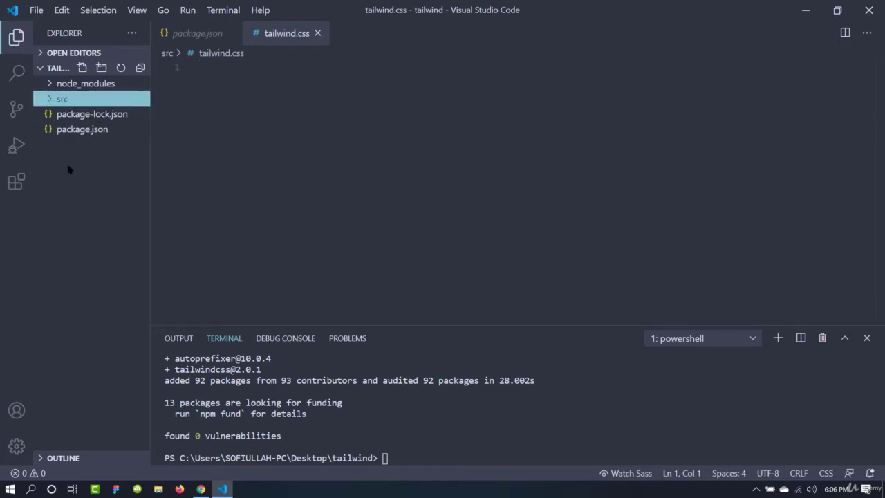
pyautogui.rightClick(68, 167)
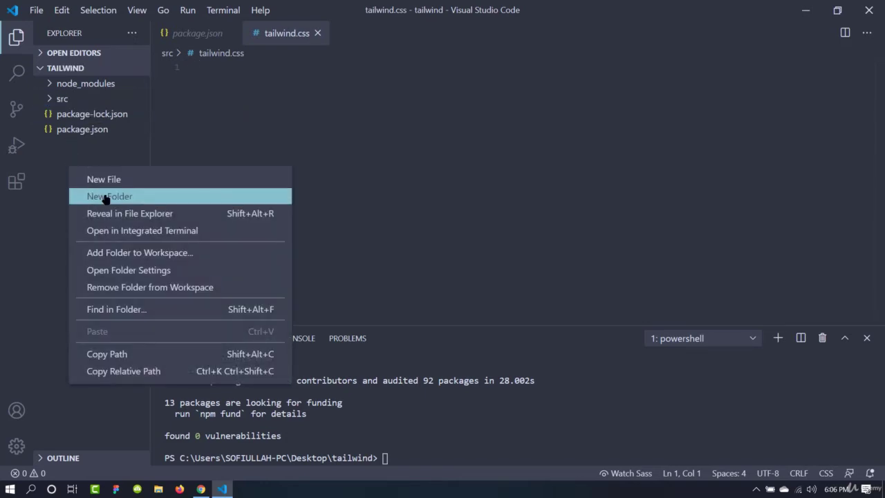
pyautogui.click(105, 197)
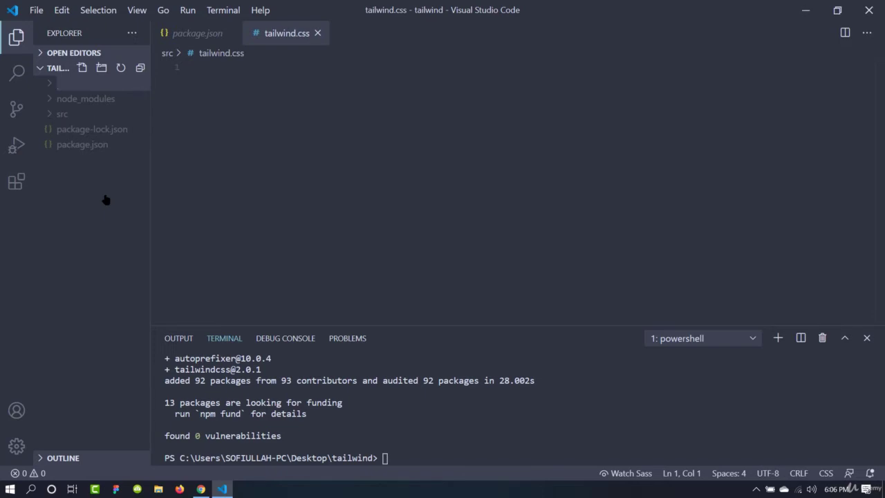
pyautogui.press('Return')
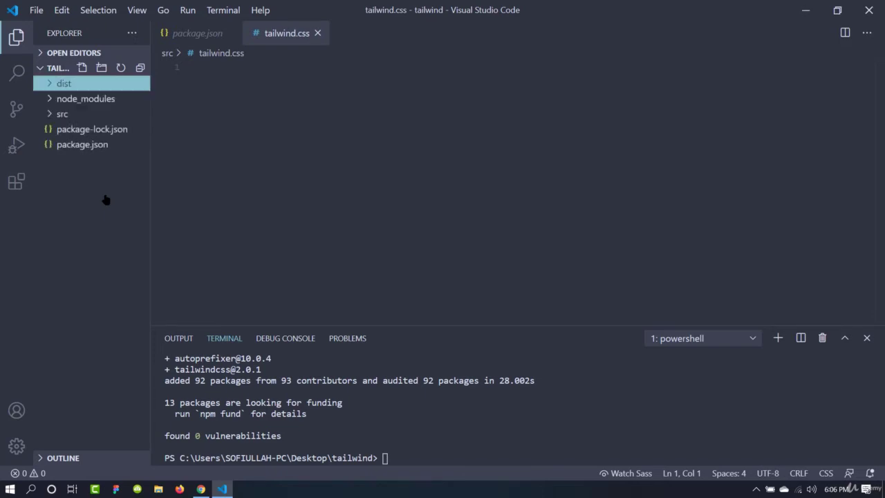
pyautogui.rightClick(88, 93)
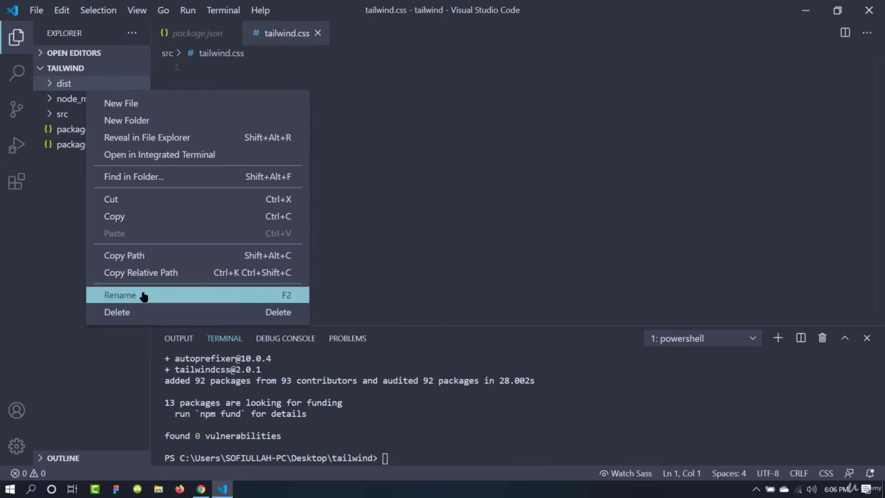
pyautogui.click(158, 102)
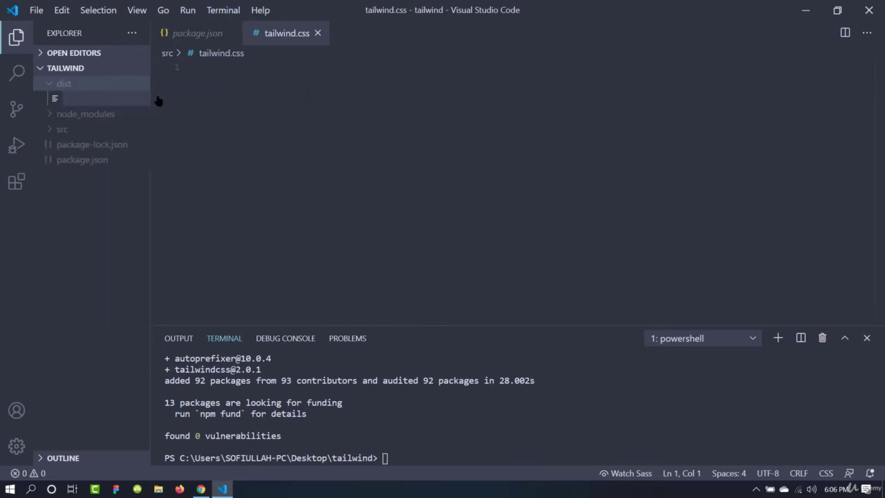
pyautogui.write('index.html')
pyautogui.press('Return')
# - Create a style.css file inside the dist folder
pyautogui.rightClick(111, 93)
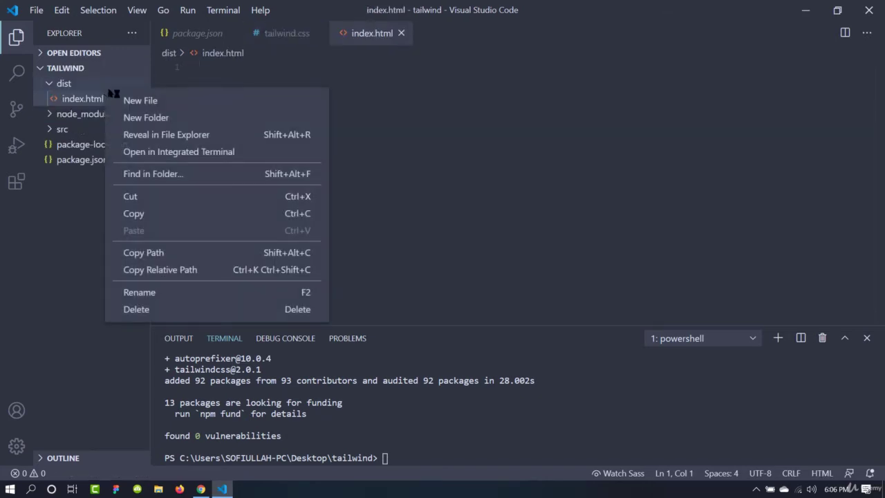
pyautogui.click(119, 102)
pyautogui.write('style.c')
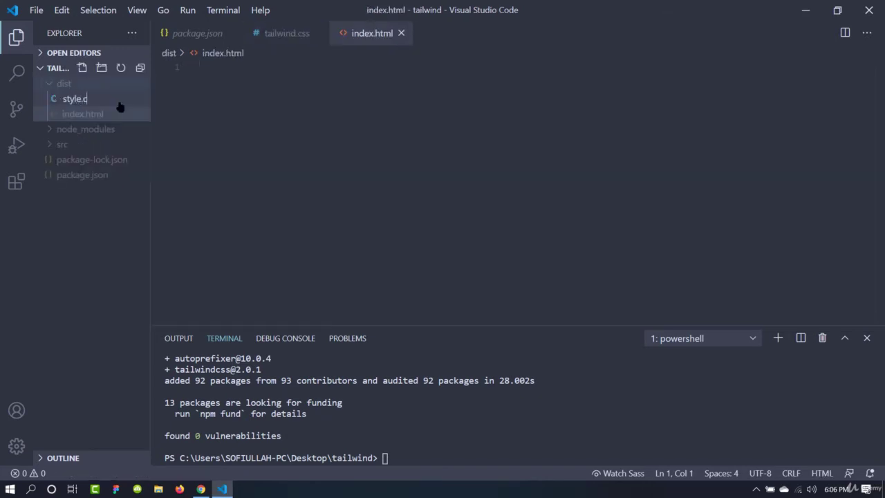
pyautogui.write('ss')
pyautogui.press('Return')
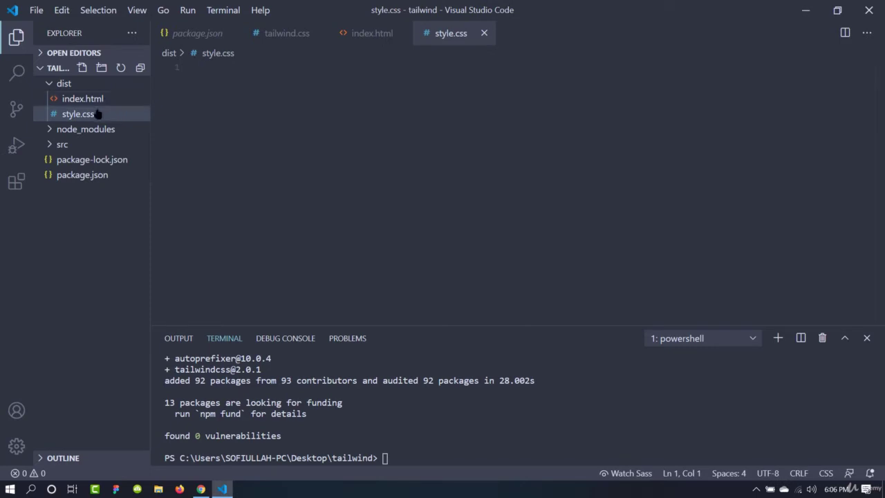
# - Examine the project structure, opening index.html and style.css in dist and tailwind.css in src
pyautogui.click(97, 112)
pyautogui.click(83, 99)
pyautogui.click(98, 116)
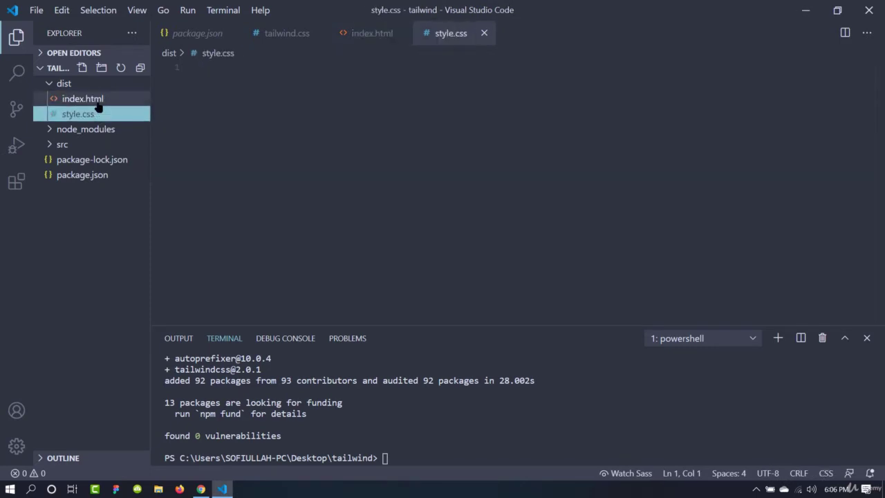
pyautogui.click(119, 194)
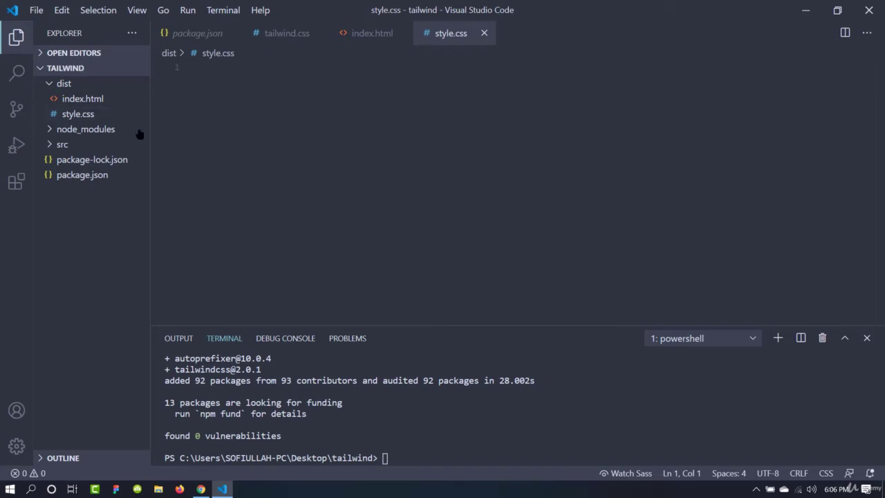
pyautogui.click(65, 83)
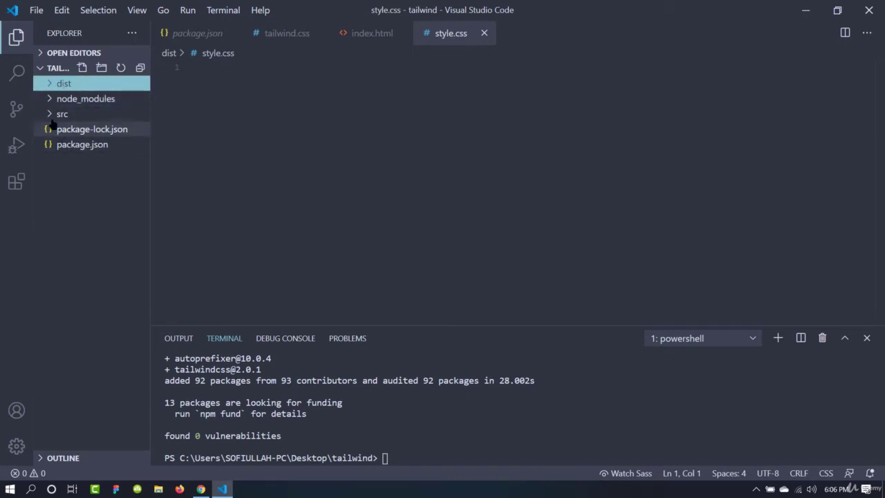
pyautogui.click(286, 36)
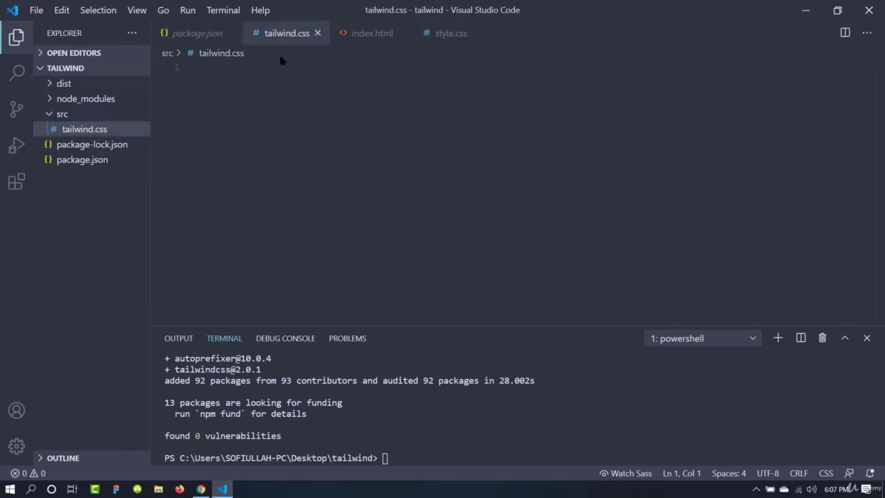
pyautogui.click(69, 83)
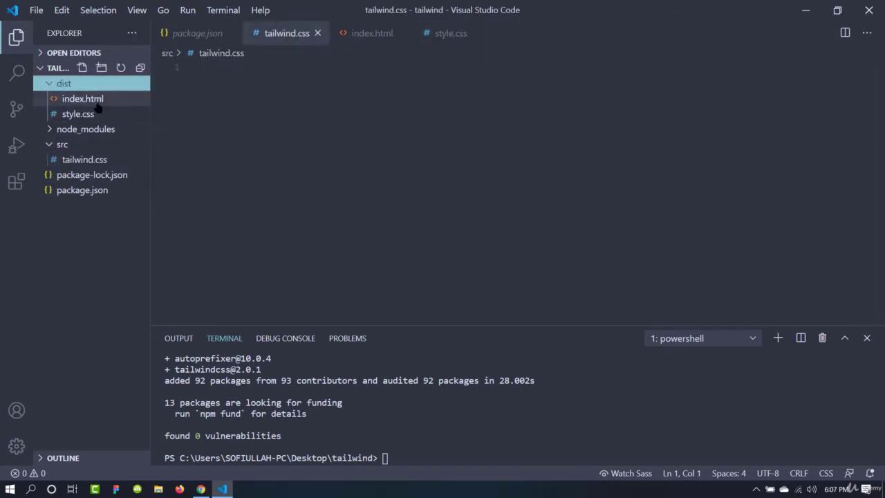
pyautogui.click(93, 114)
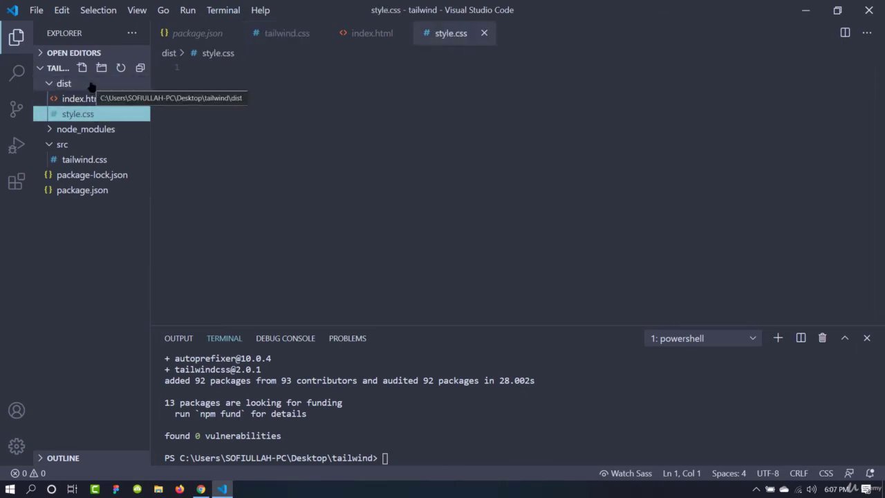
pyautogui.click(86, 98)
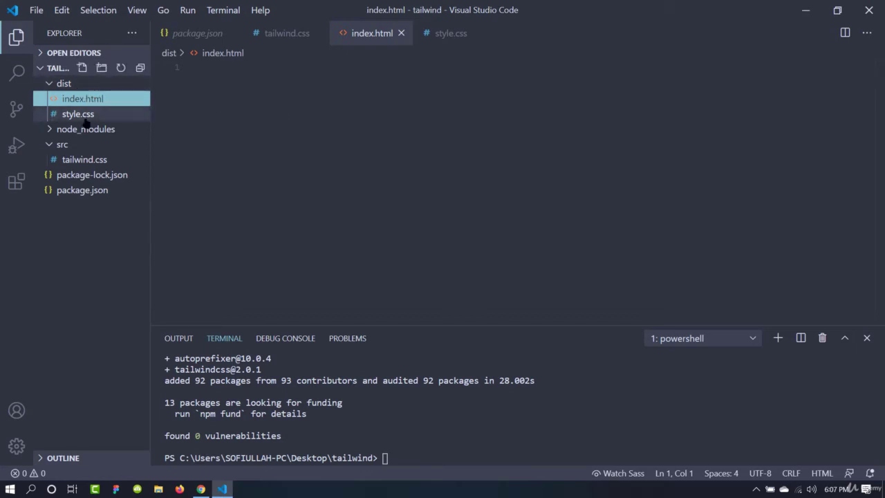
pyautogui.click(67, 86)
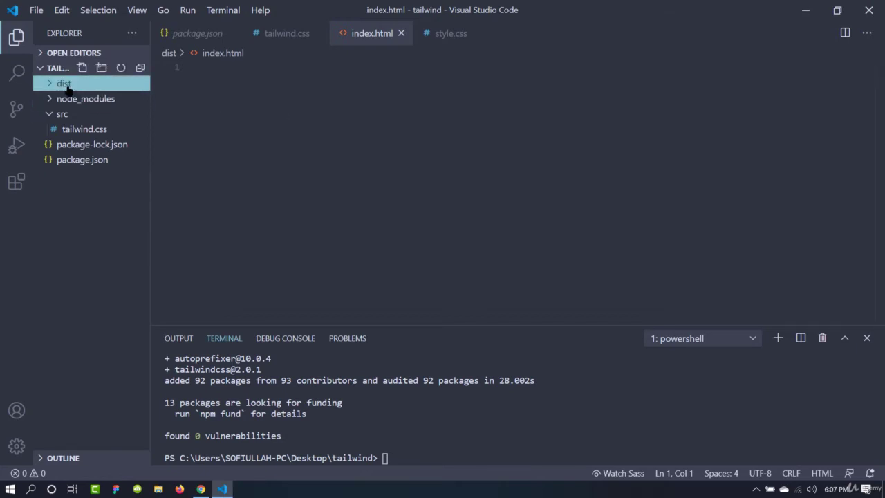
pyautogui.click(102, 88)
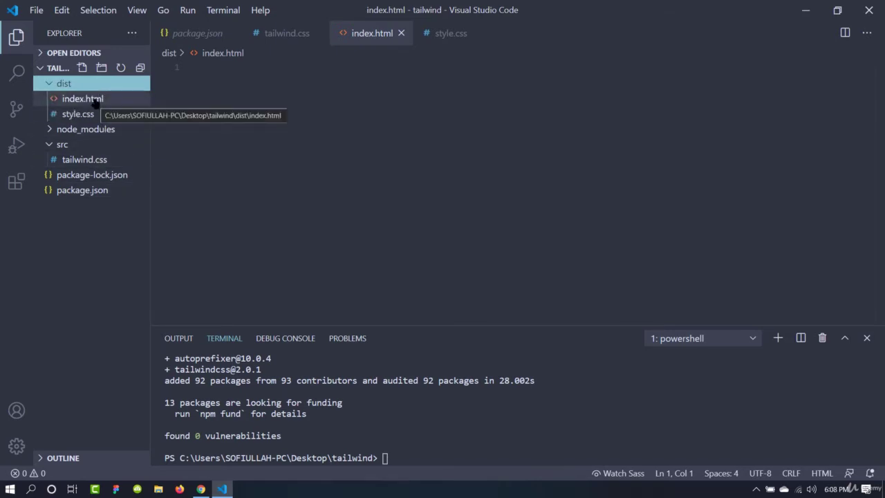
# - Move index.html out of the dist folder into the tailwind project root
pyautogui.moveTo(94, 102); pyautogui.dragTo(68, 216)
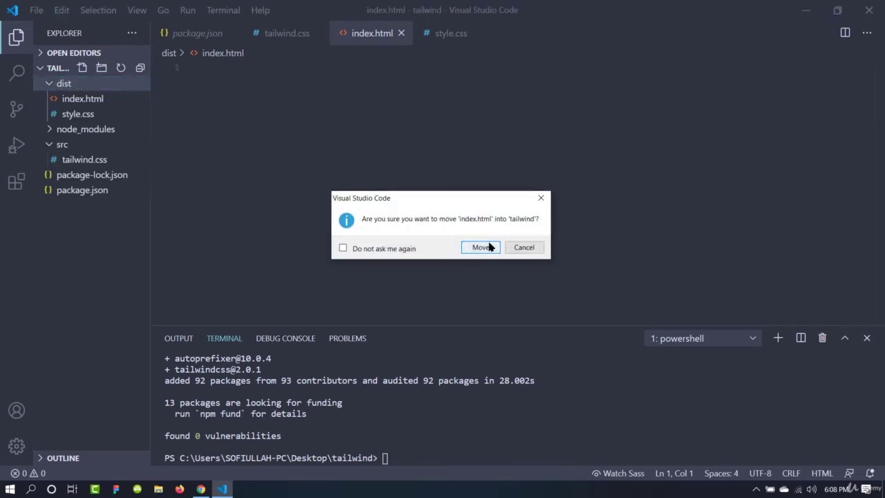
pyautogui.click(489, 246)
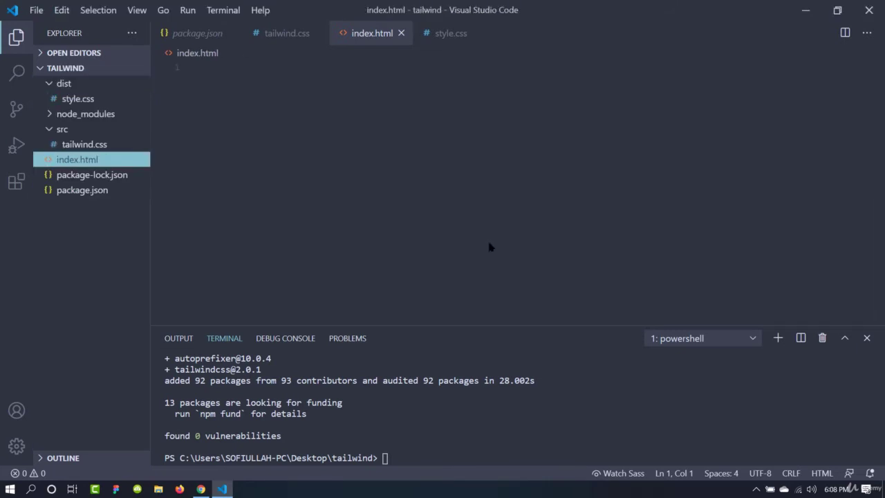
pyautogui.click(133, 241)
pyautogui.moveTo(56, 99); pyautogui.dragTo(87, 103)
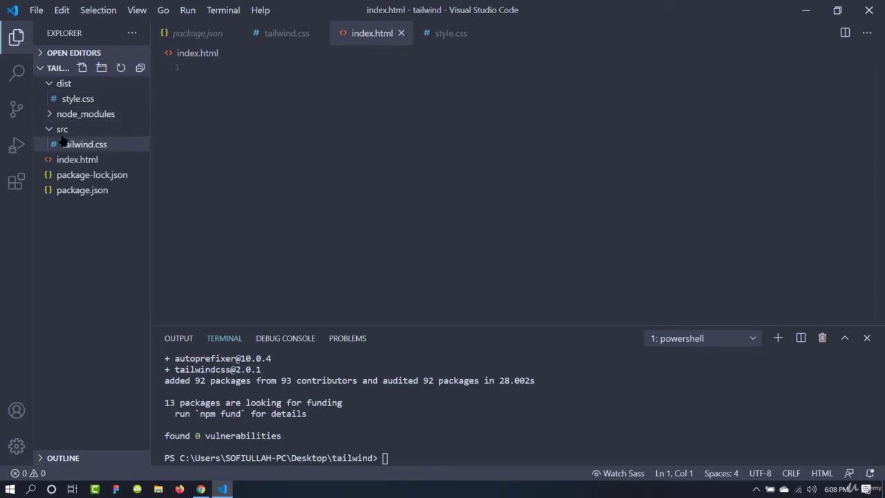
pyautogui.click(81, 143)
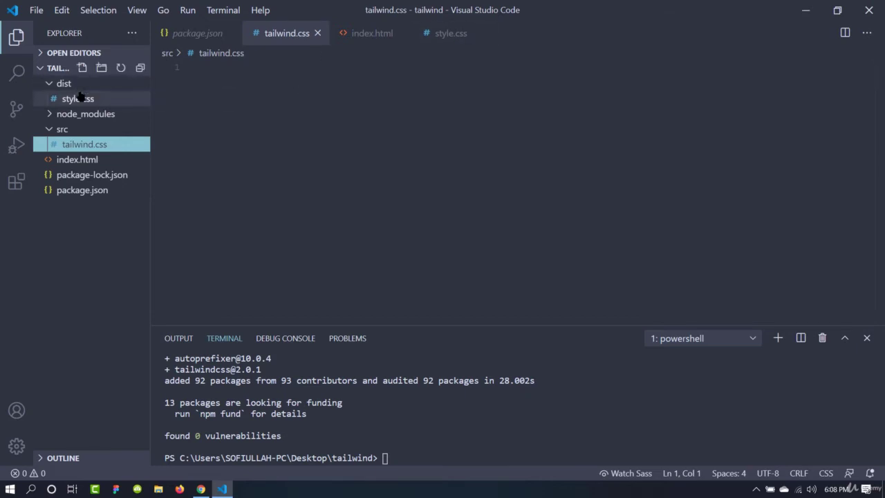
pyautogui.click(332, 91)
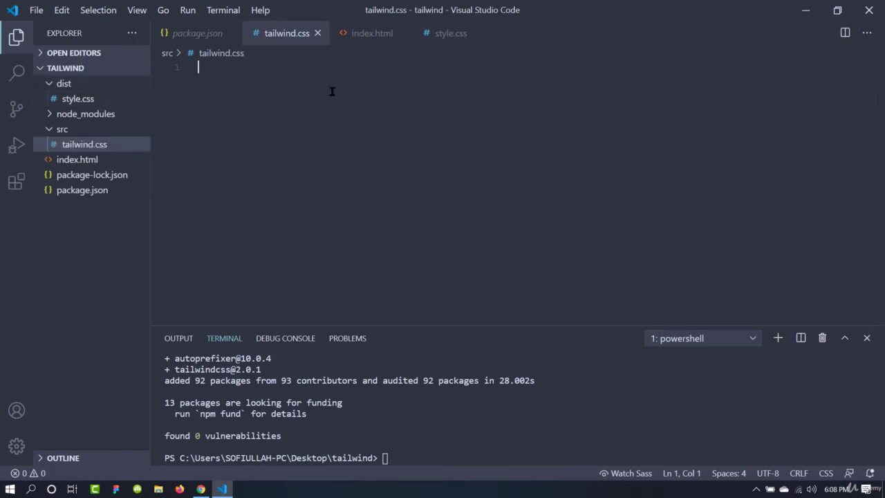
pyautogui.click(200, 488)
pyautogui.scroll(-8, 431, 314)
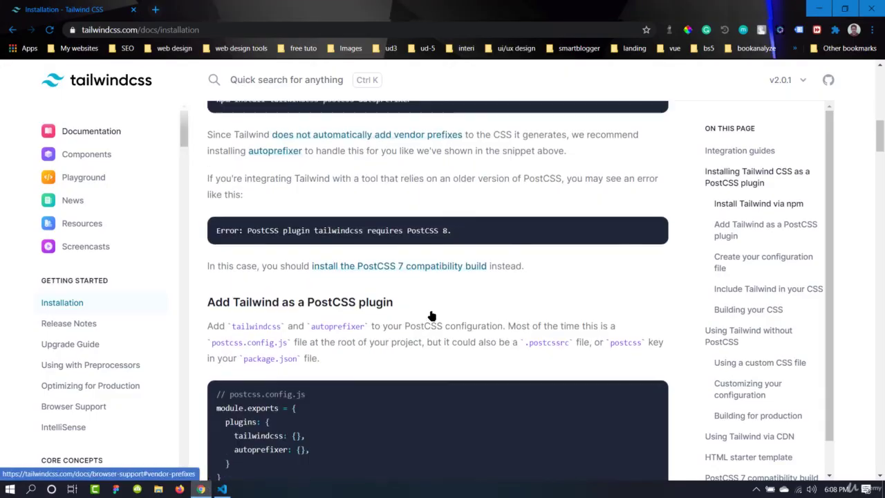
pyautogui.scroll(-7, 431, 315)
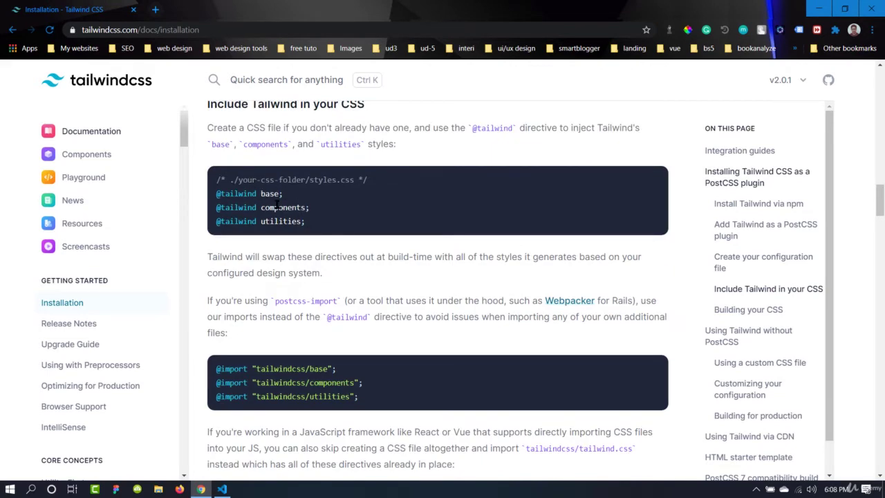
pyautogui.moveTo(310, 224); pyautogui.dragTo(215, 193)
pyautogui.hotkey('ctrl', 'c')
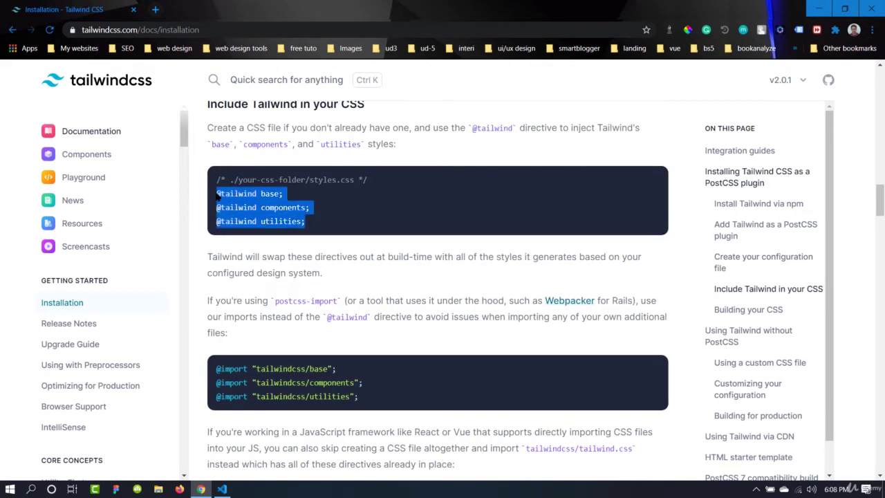
pyautogui.click(222, 489)
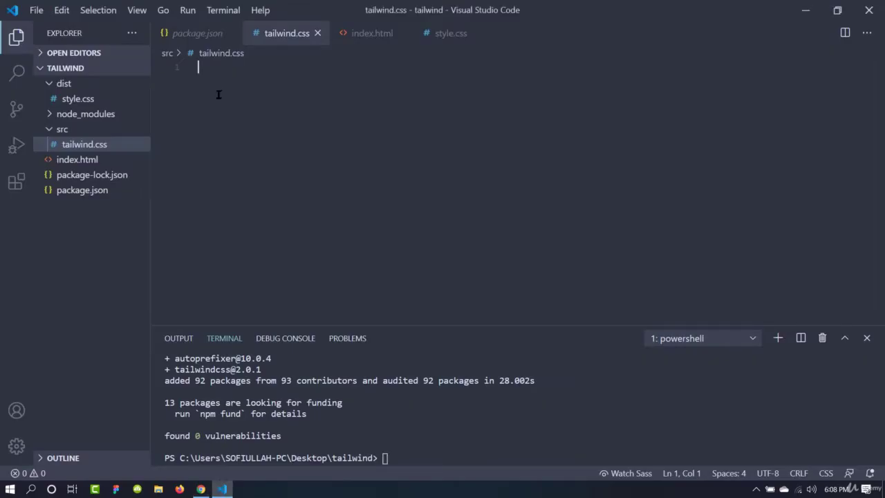
pyautogui.hotkey('ctrl', 'v')
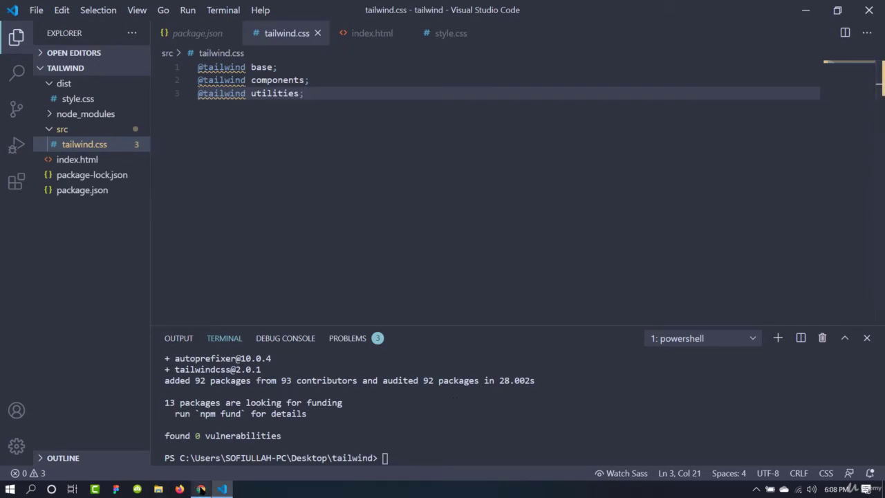
# - Switch to Chrome and examine the Tailwind docs on building CSS and the npx tailwindcss-cli build command for use without PostCSS
pyautogui.click(201, 489)
pyautogui.scroll(-10, 391, 263)
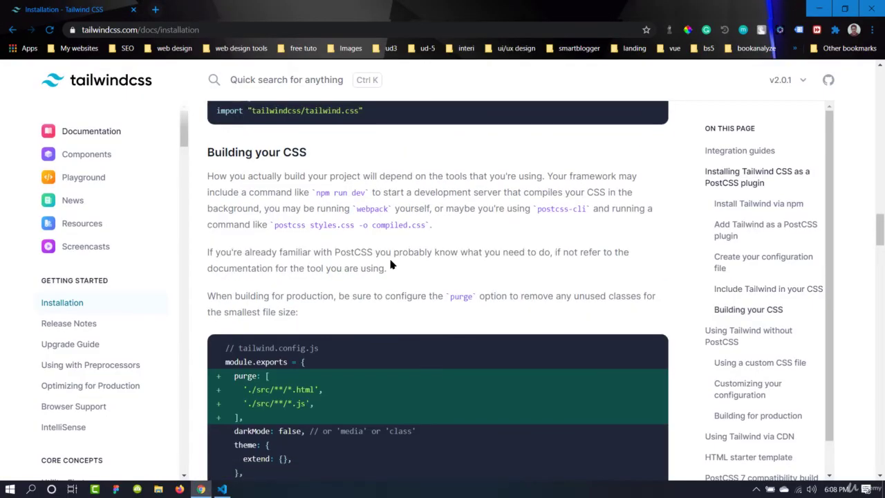
pyautogui.scroll(-3, 390, 263)
pyautogui.scroll(1, 276, 246)
pyautogui.scroll(-3, 284, 259)
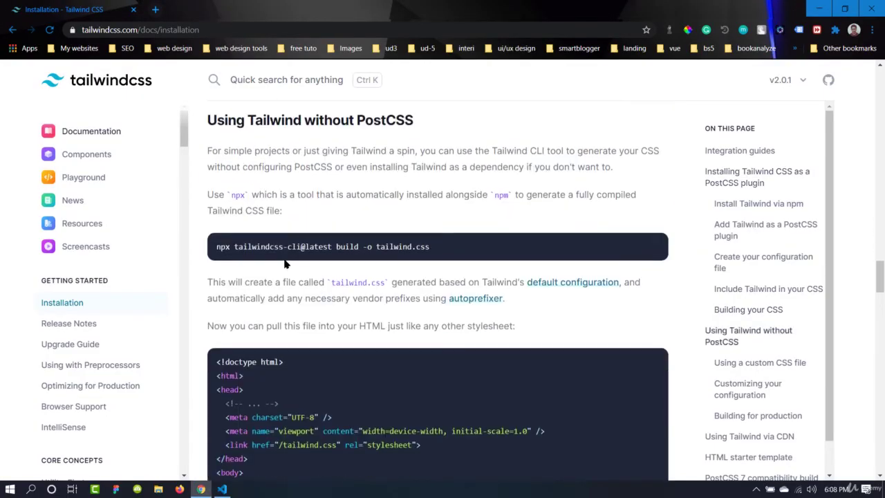
pyautogui.scroll(-1, 275, 274)
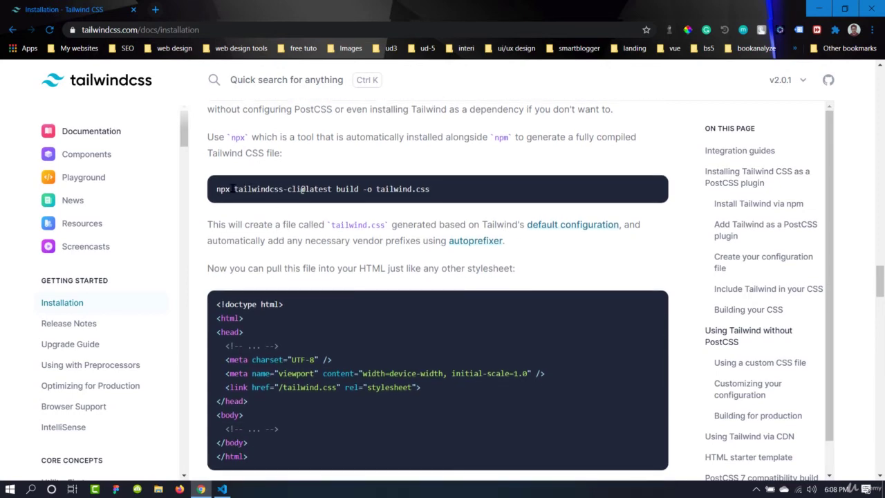
pyautogui.scroll(1, 432, 199)
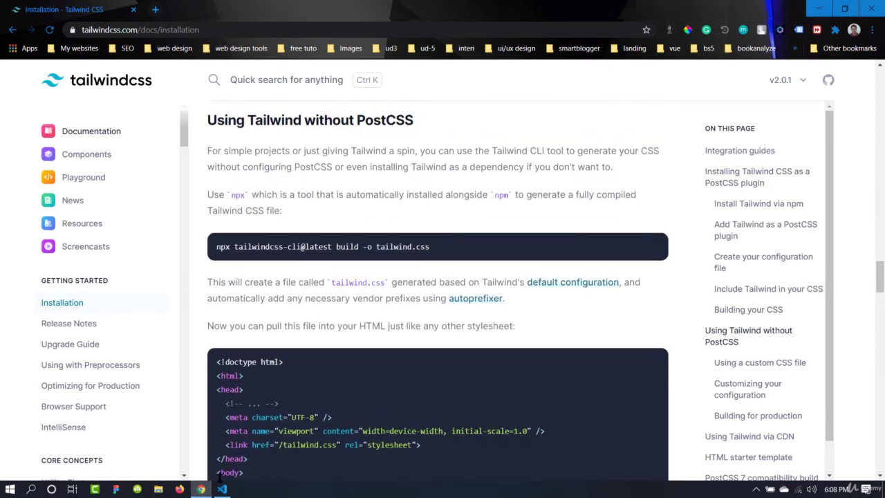
# - Back in Visual Studio Code, rename the test script in package.json to build-css and clear its command string
pyautogui.click(222, 489)
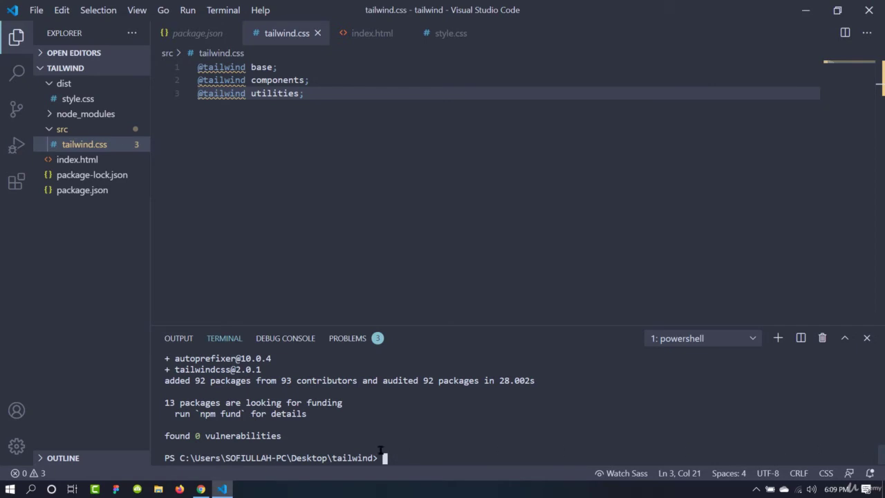
pyautogui.click(195, 35)
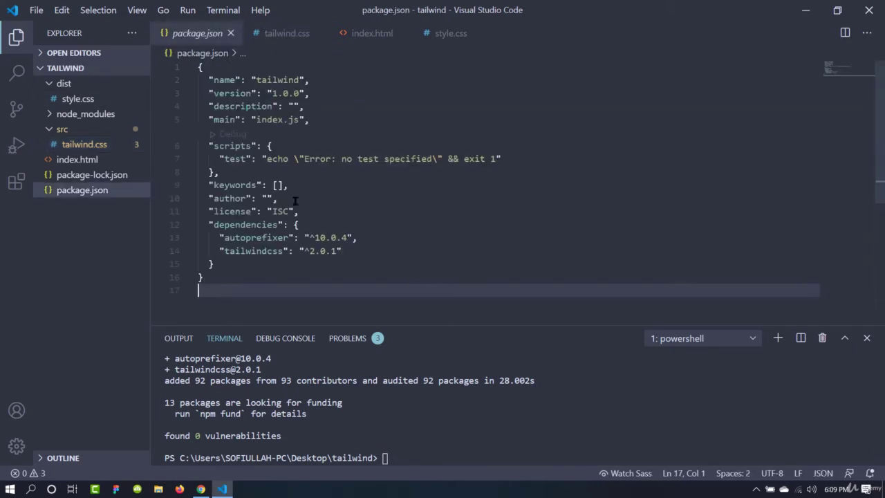
pyautogui.moveTo(235, 158)
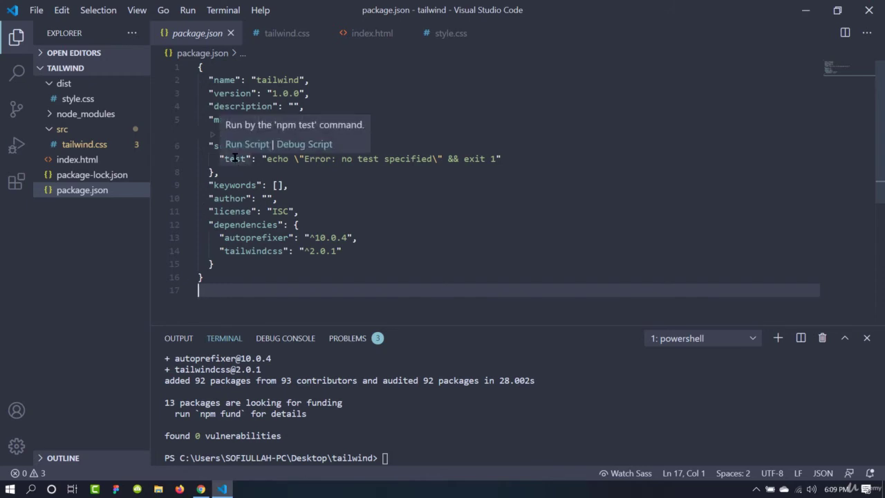
pyautogui.doubleClick(235, 158)
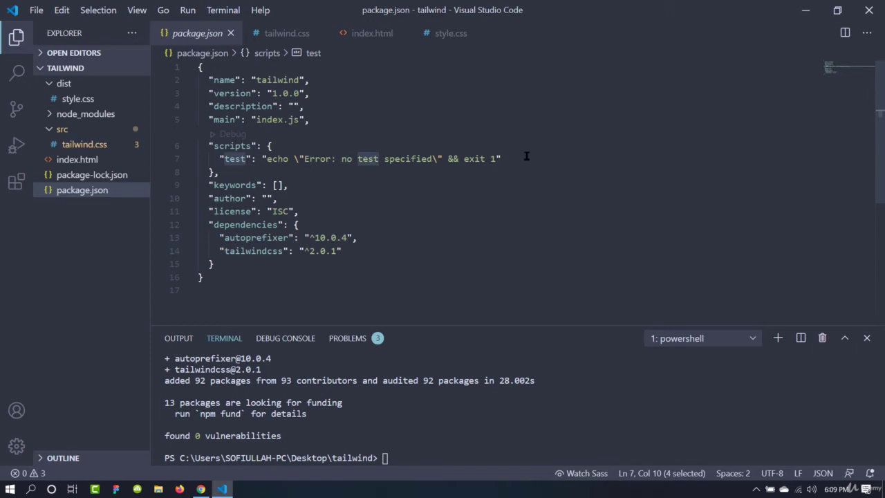
pyautogui.press('BackSpace')
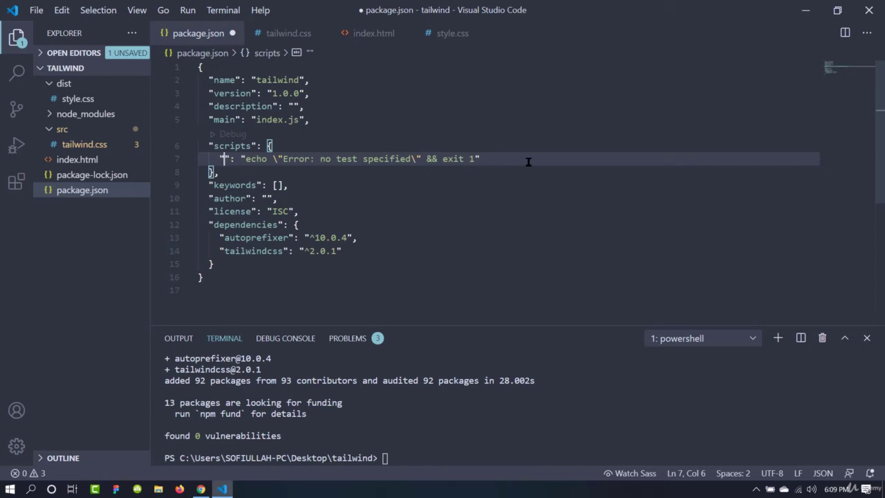
pyautogui.write('build-')
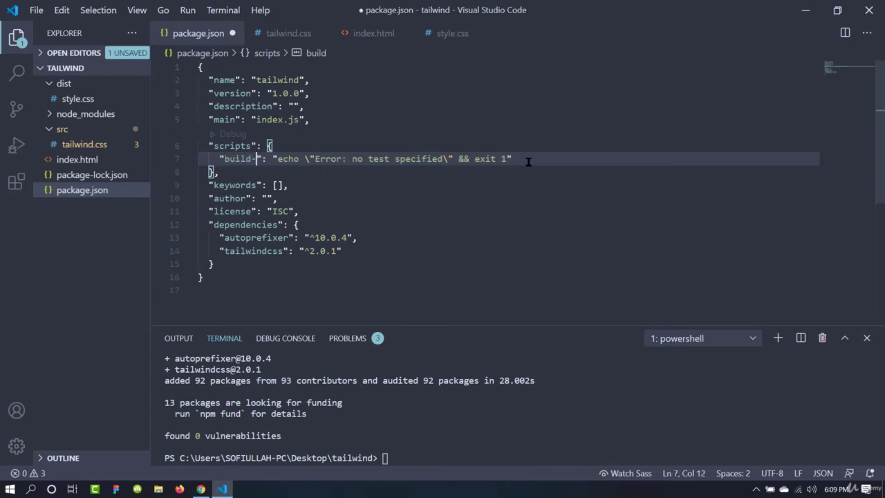
pyautogui.write('css')
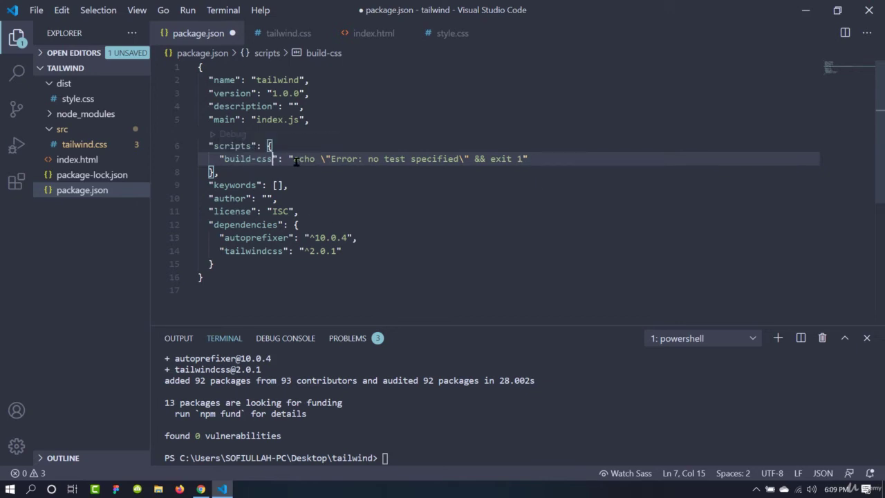
pyautogui.moveTo(294, 159); pyautogui.dragTo(518, 160)
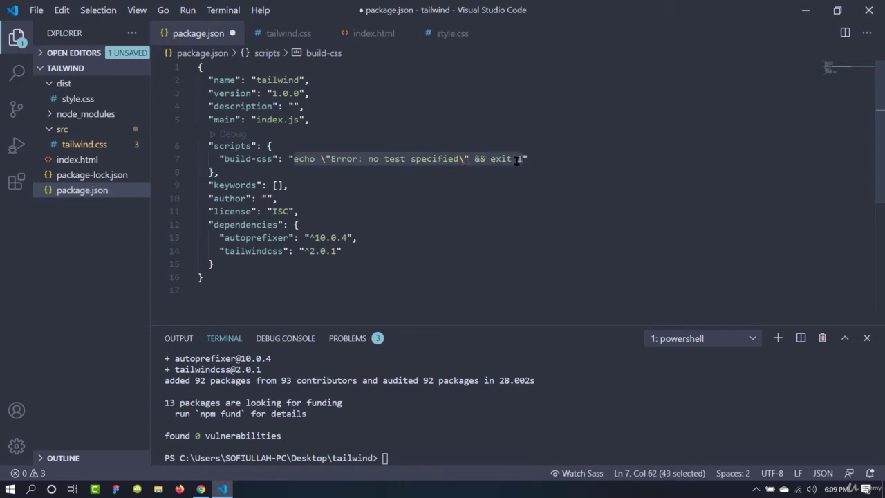
pyautogui.press('BackSpace')
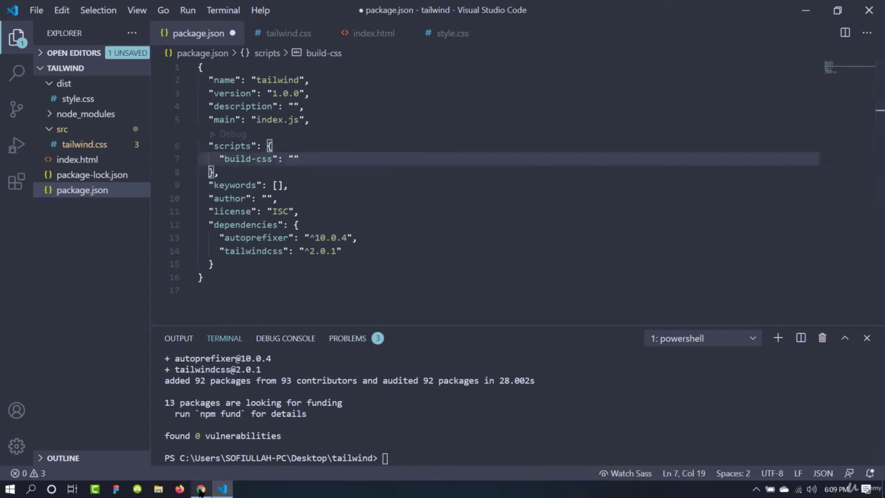
# - Check the Tailwind CLI build command in Chrome and, back in Visual Studio Code, begin the build-css script's command with npx tailwindcss-cli@latest
pyautogui.click(201, 488)
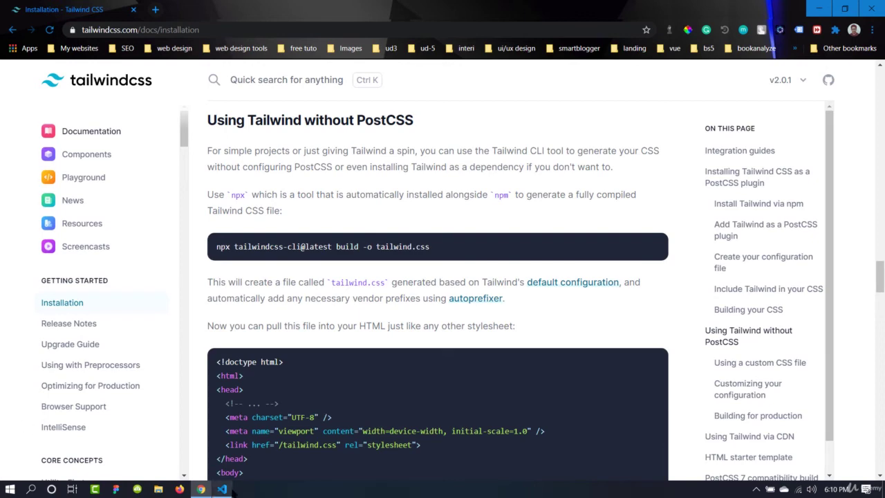
pyautogui.click(221, 489)
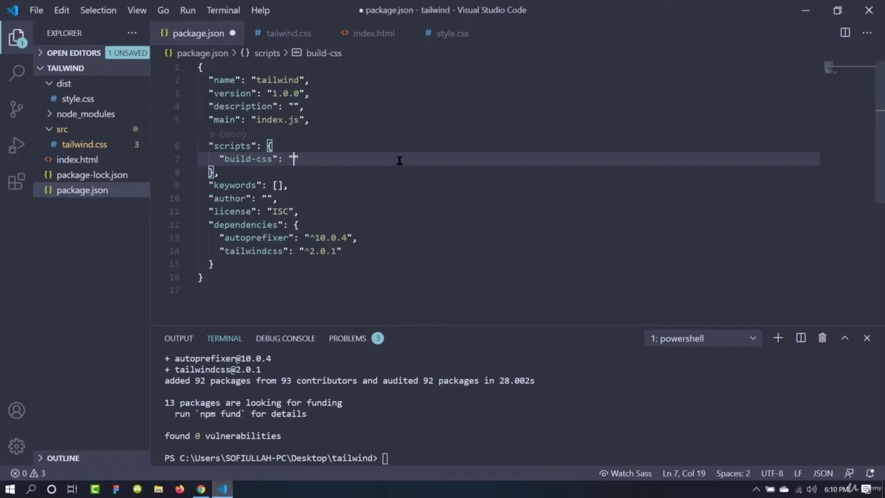
pyautogui.write('npx tailwindcss-cli')
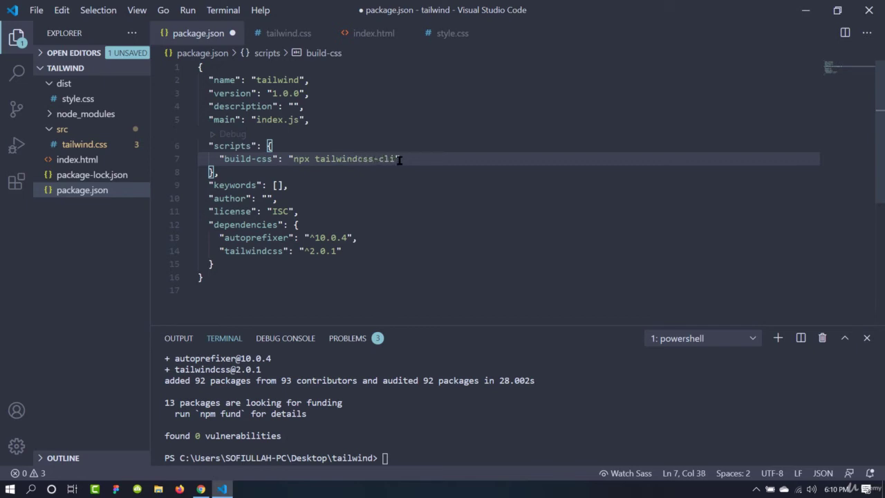
pyautogui.write('@latest')
pyautogui.moveTo(396, 158); pyautogui.dragTo(428, 158)
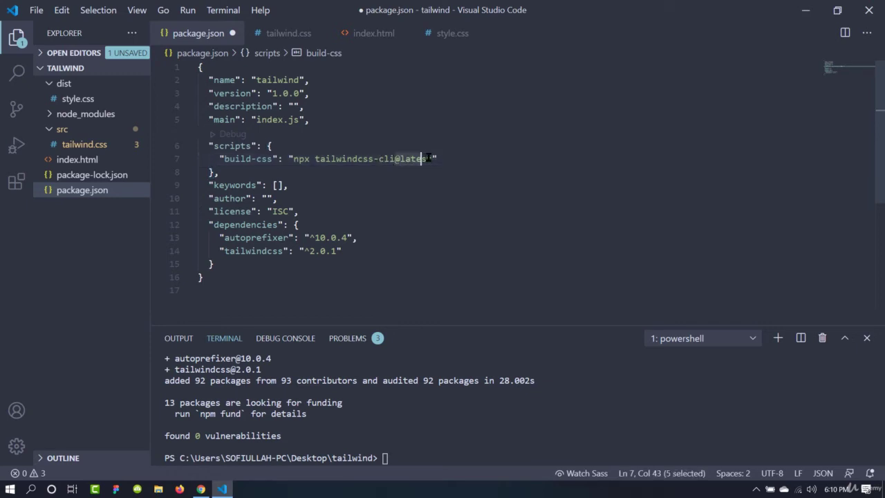
pyautogui.click(432, 159)
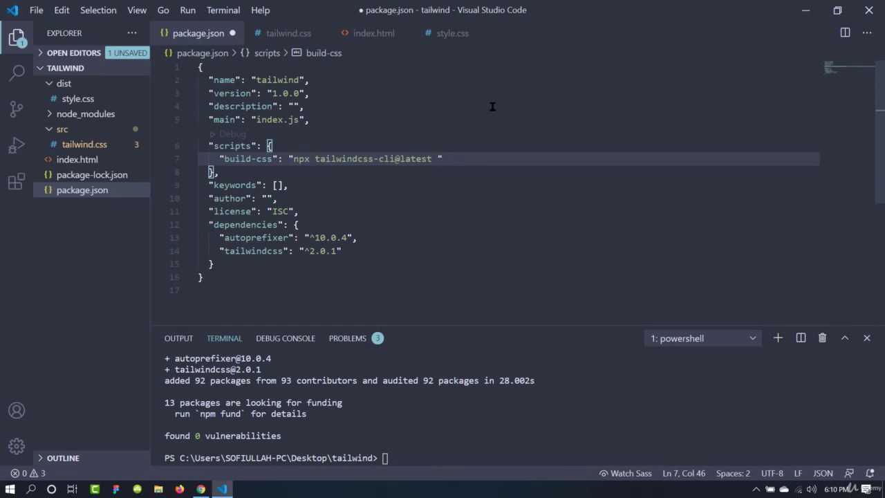
# - Complete the build-css command with build src/tailwind.css -o dist/style.css and save package.json
pyautogui.write('build')
pyautogui.write('src/')
pyautogui.write('tai')
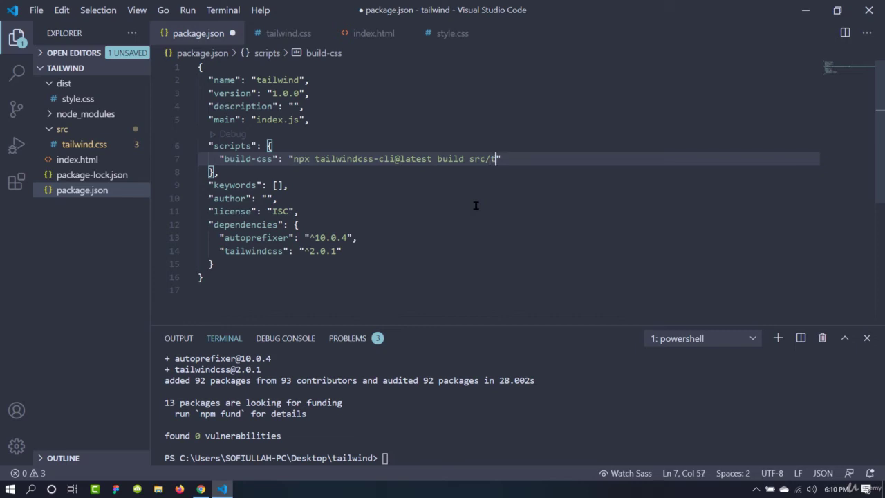
pyautogui.write('lwind.css')
pyautogui.write('-o')
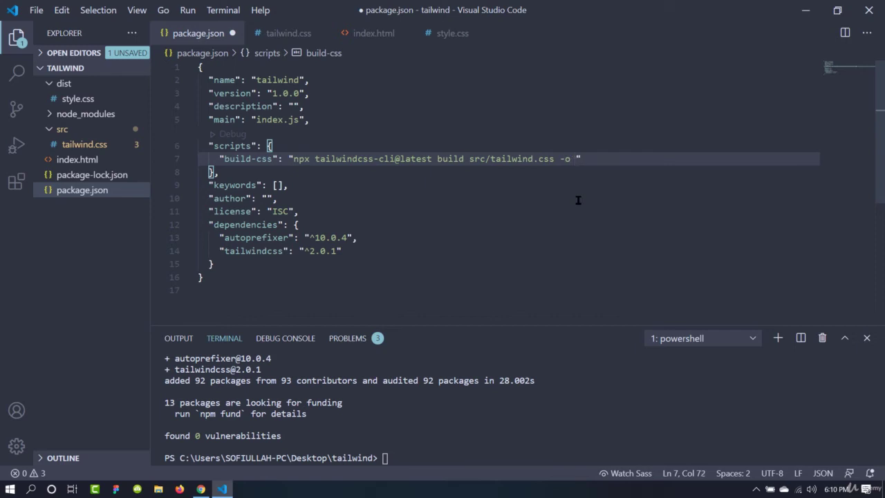
pyautogui.write(' dist/style.css')
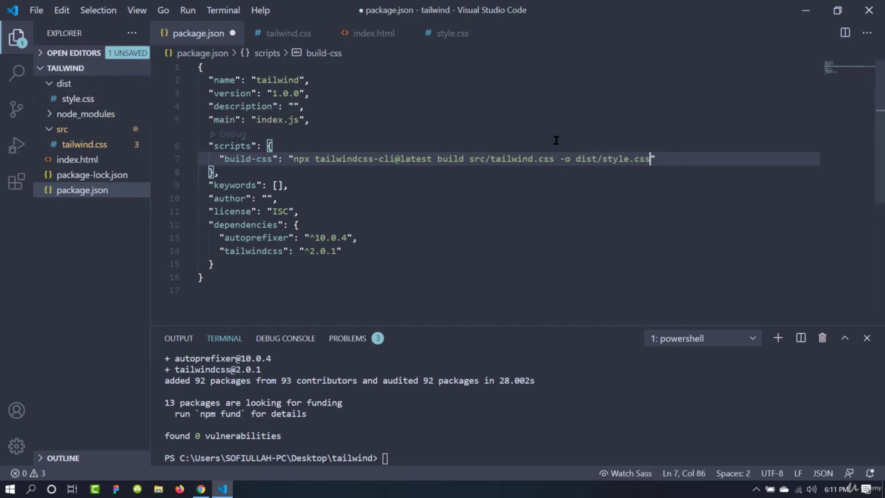
pyautogui.moveTo(576, 159); pyautogui.dragTo(628, 158)
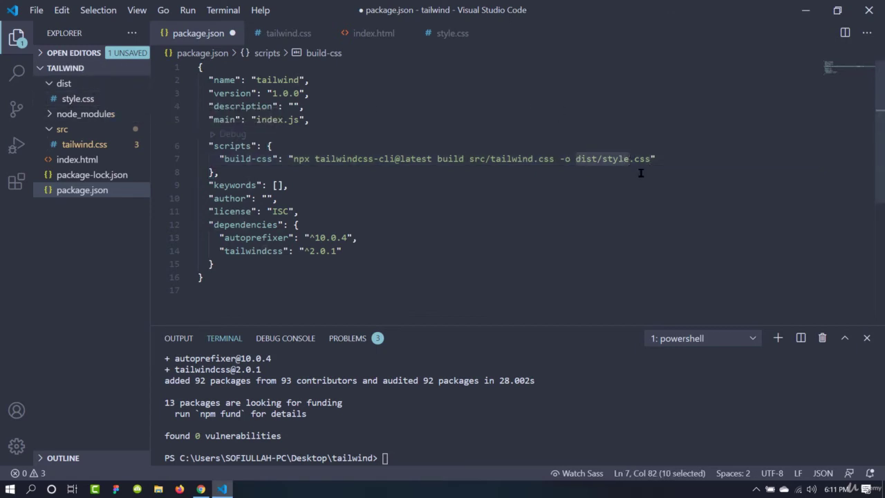
pyautogui.click(636, 173)
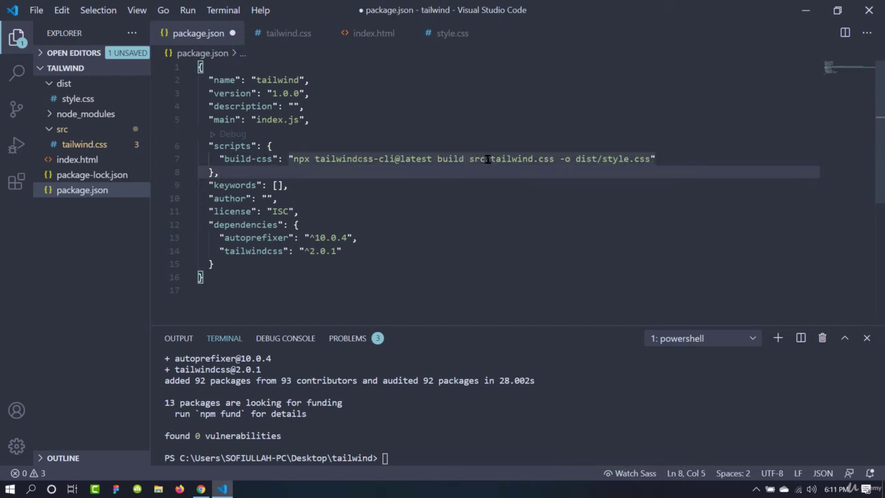
pyautogui.moveTo(490, 159); pyautogui.dragTo(555, 158)
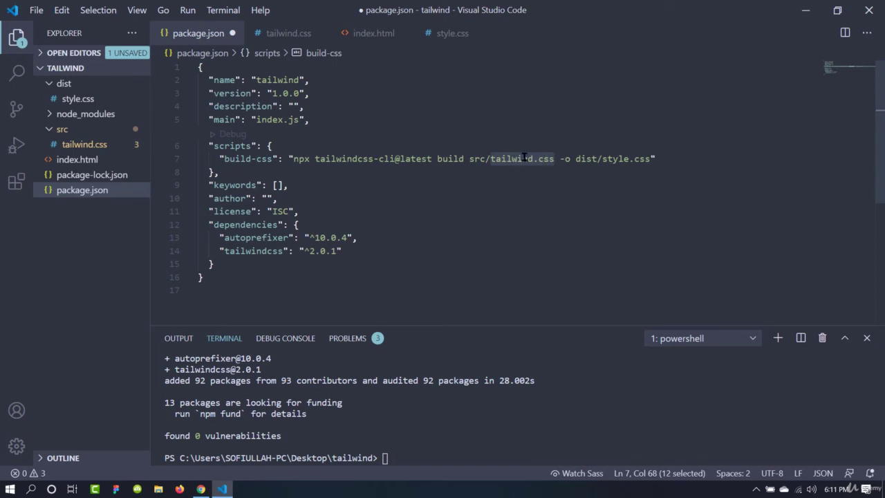
pyautogui.click(652, 158)
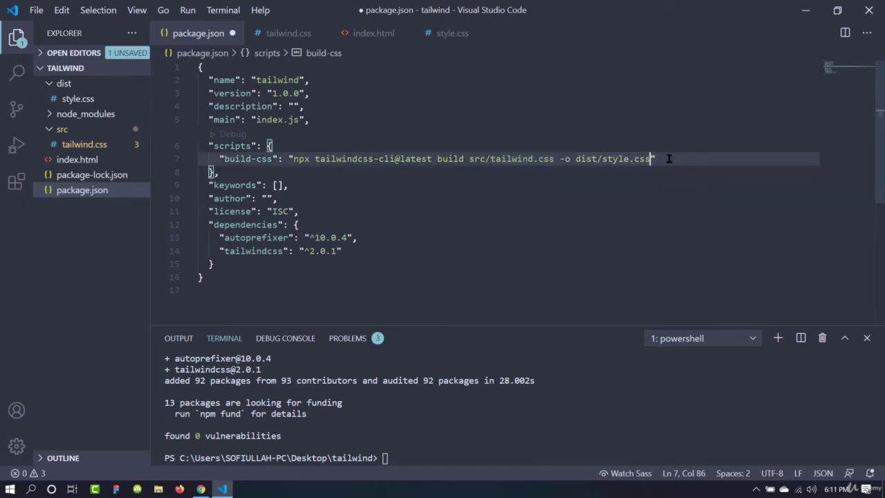
pyautogui.click(668, 158)
pyautogui.hotkey('ctrl', 's')
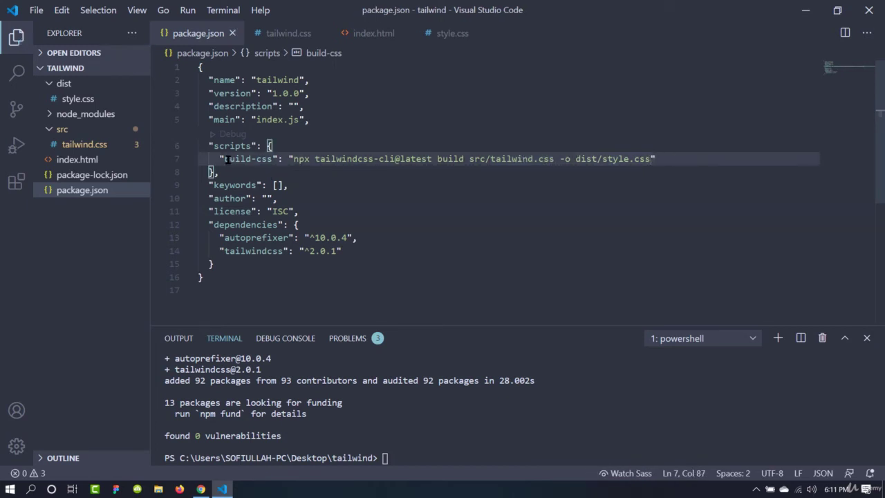
# - Execute npm run build-css in the integrated terminal to compile the Tailwind CSS
pyautogui.click(394, 453)
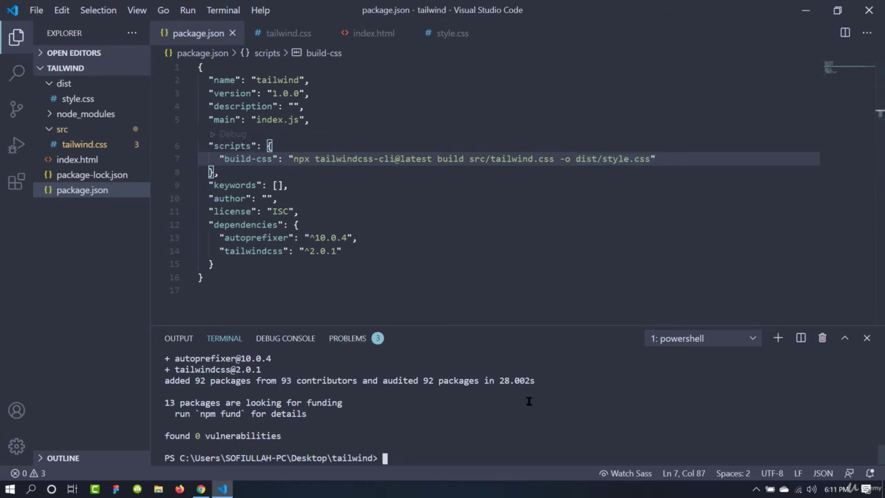
pyautogui.write('npm run bul')
pyautogui.press('BackSpace')
pyautogui.write('ild-css')
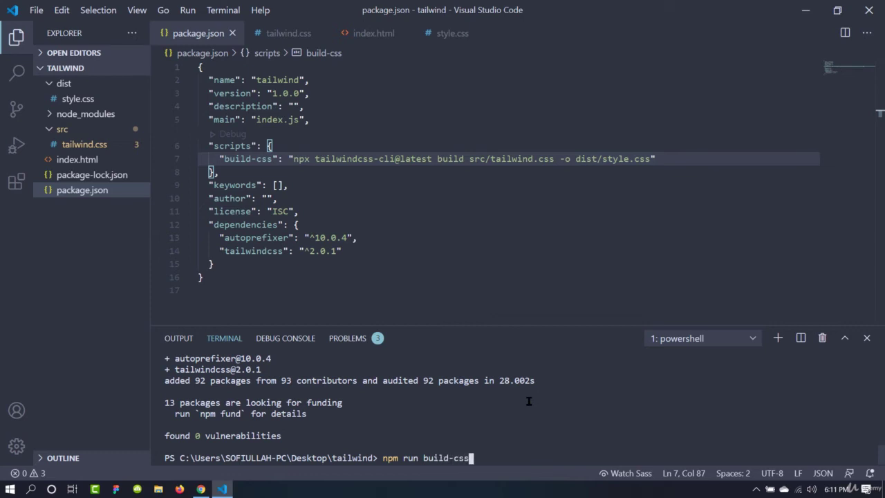
pyautogui.press('Return')
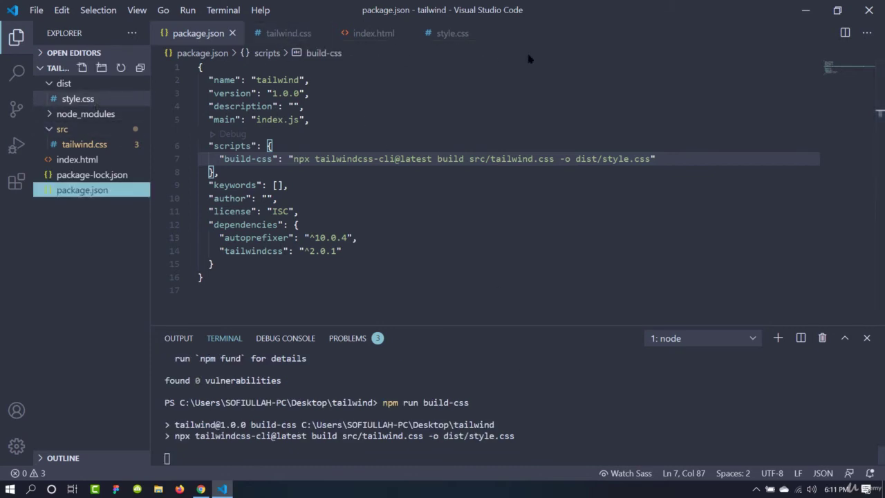
# - Examine the generated dist/style.css from its beginning to its end, and close the file
pyautogui.click(97, 103)
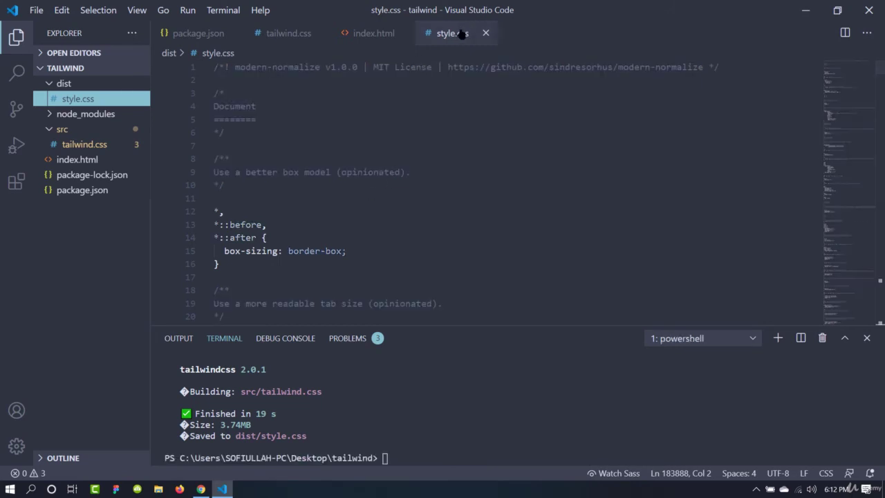
pyautogui.scroll(-12, 504, 170)
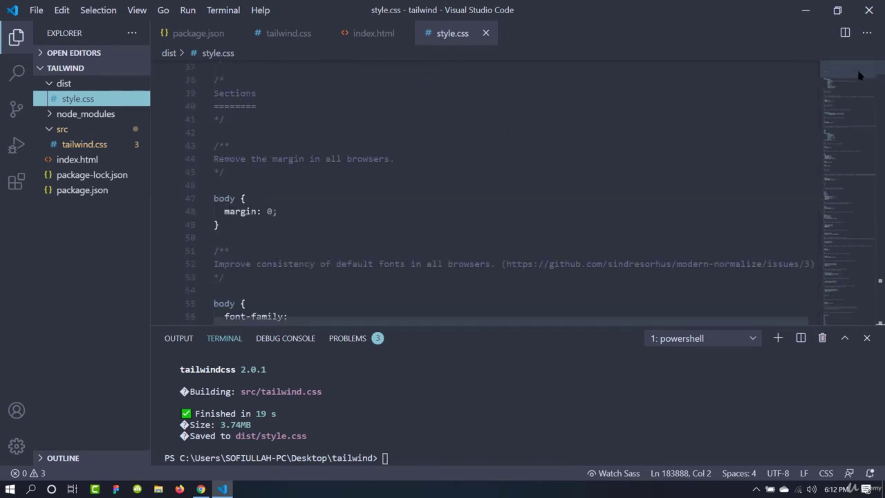
pyautogui.moveTo(859, 74); pyautogui.dragTo(837, 325)
pyautogui.scroll(7, 427, 228)
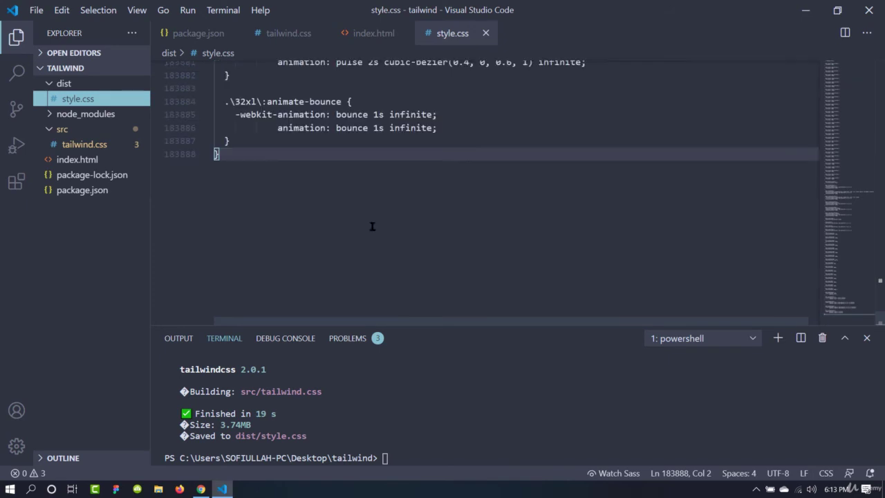
pyautogui.scroll(5, 366, 151)
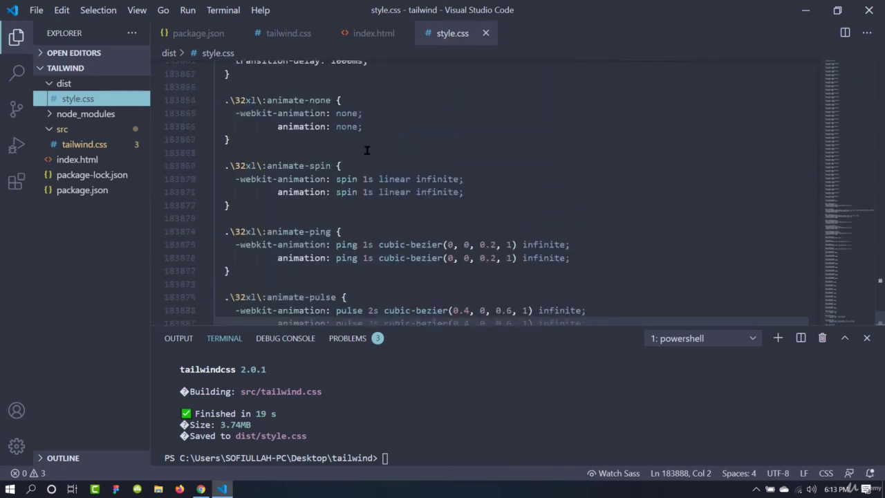
pyautogui.click(485, 33)
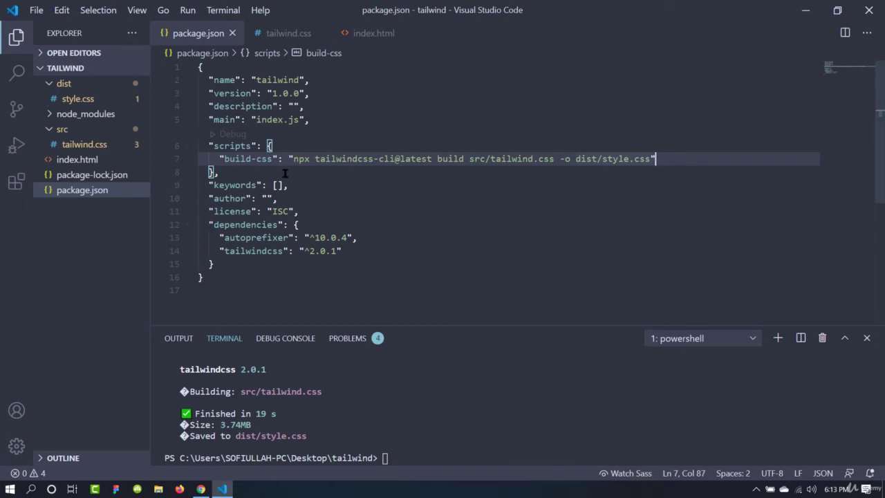
# - Open index.html from the project root and fill it with the Emmet HTML5 boilerplate
pyautogui.hotkey('ctrl', 'shift', 'e')
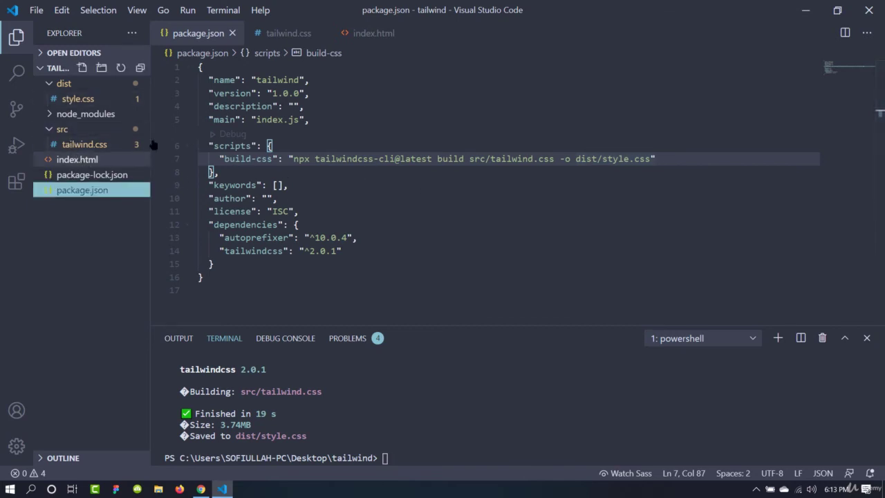
pyautogui.click(77, 159)
pyautogui.click(415, 109)
pyautogui.write('!')
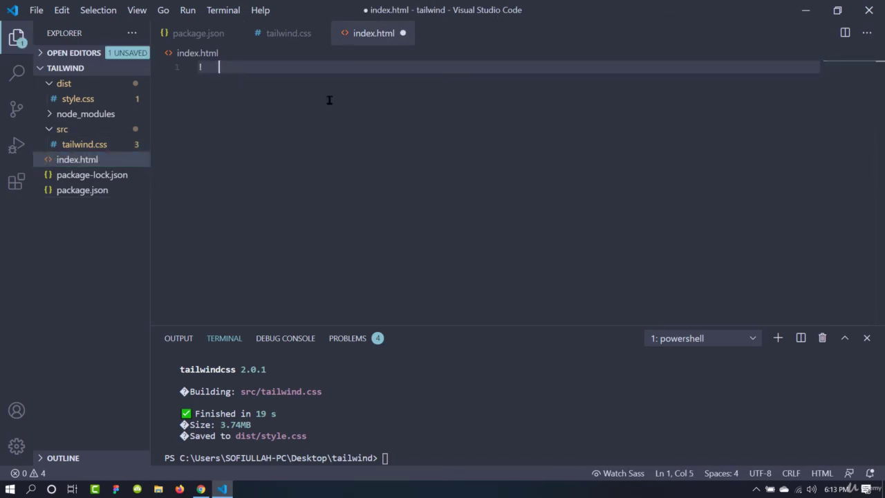
pyautogui.press('BackSpace')
pyautogui.press('BackSpace')
pyautogui.press('BackSpace')
pyautogui.press('BackSpace')
pyautogui.write('!')
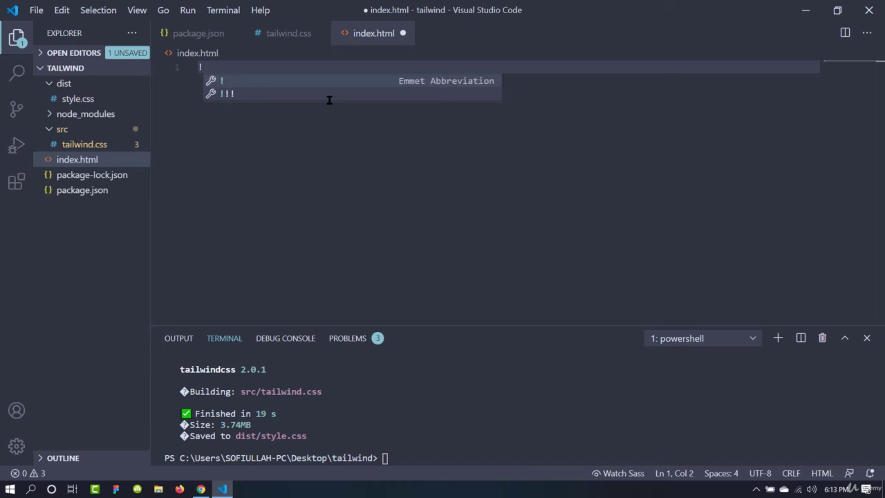
pyautogui.press('Tab')
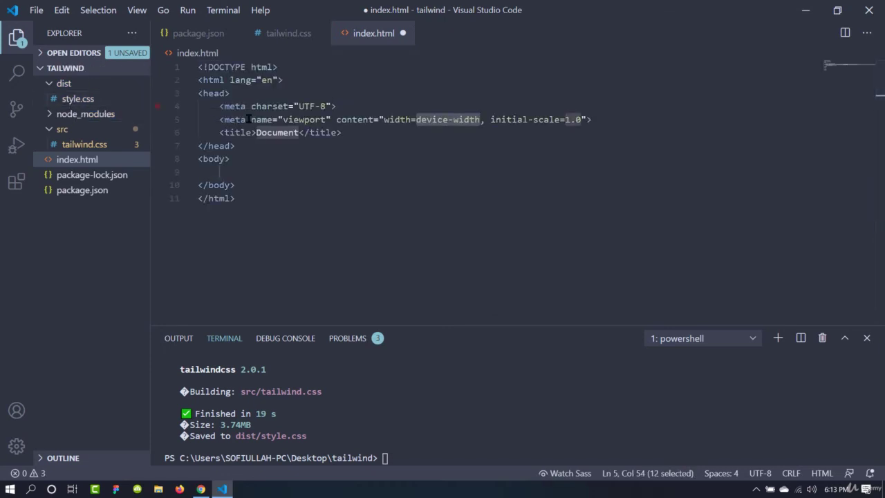
# - Add a stylesheet link to dist/style.css below the title in index.html's head, and save the file
pyautogui.click(346, 134)
pyautogui.press('Return')
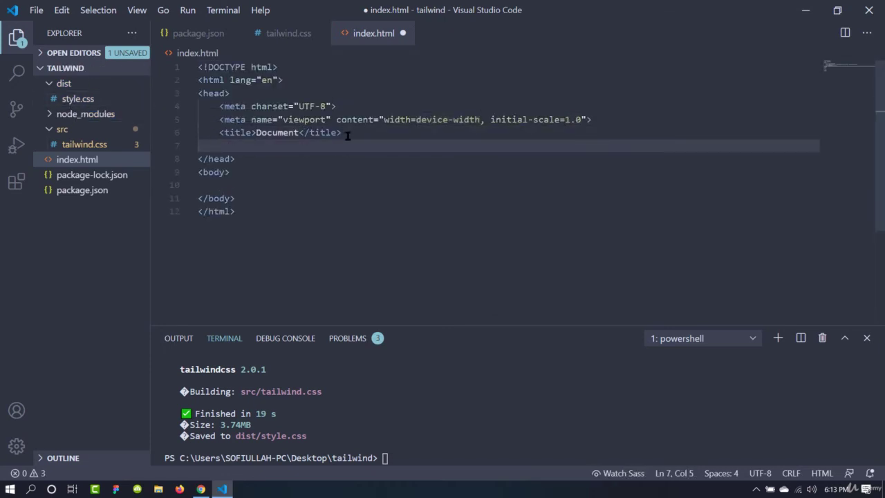
pyautogui.write('li')
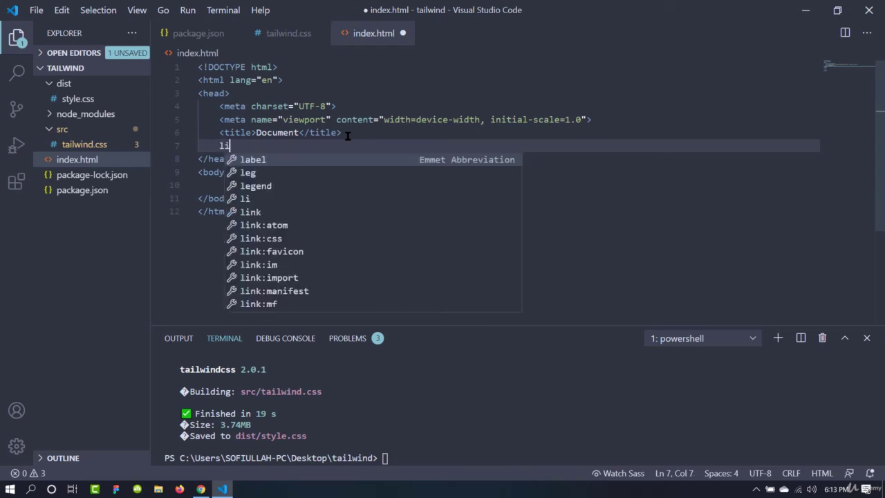
pyautogui.write('nk:cssa')
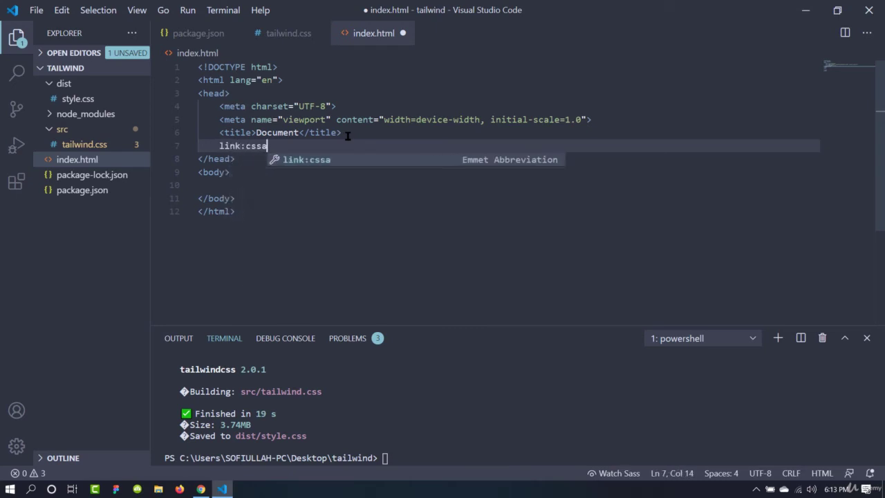
pyautogui.press('BackSpace')
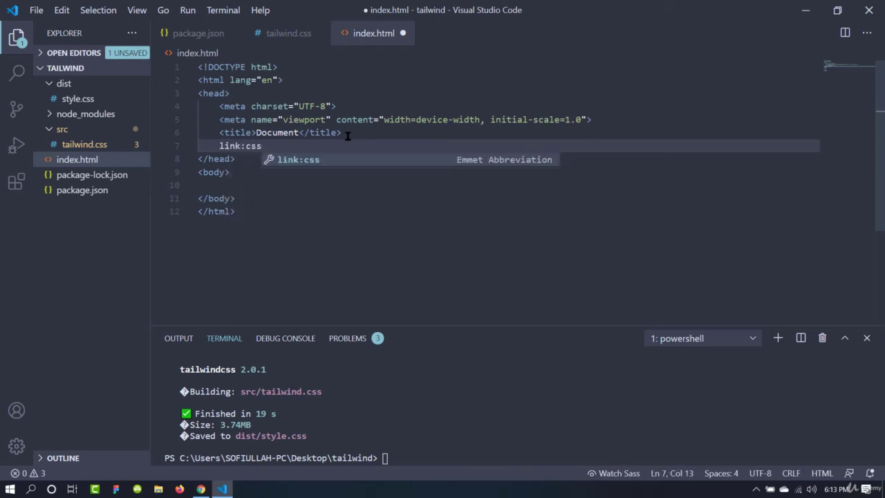
pyautogui.press('Tab')
pyautogui.press('Left')
pyautogui.press('Left')
pyautogui.press('Left')
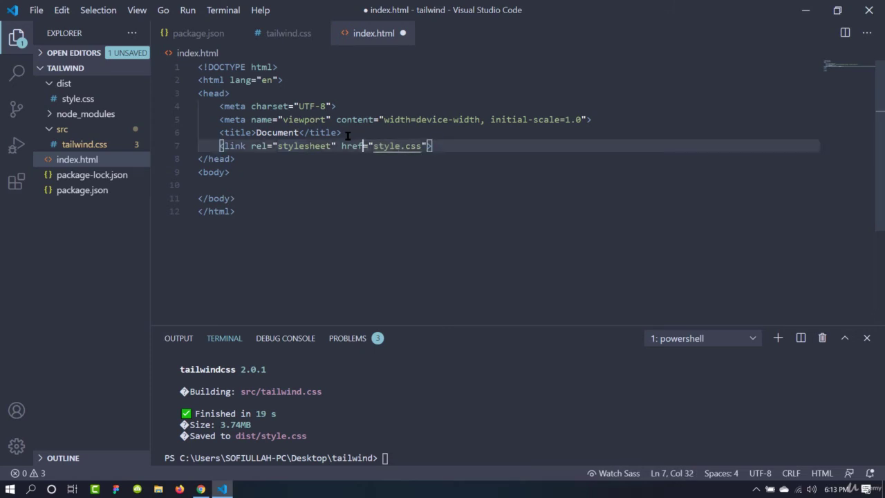
pyautogui.press('Right')
pyautogui.write('dist/')
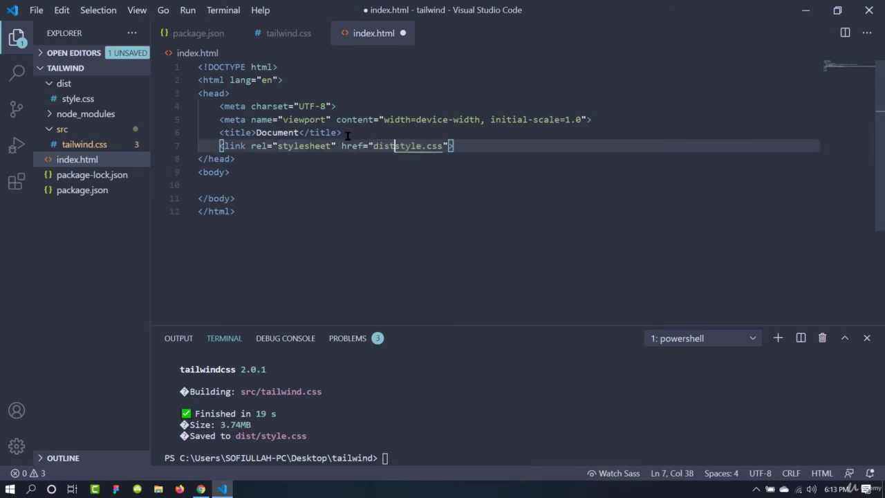
pyautogui.click(415, 186)
pyautogui.hotkey('ctrl', 's')
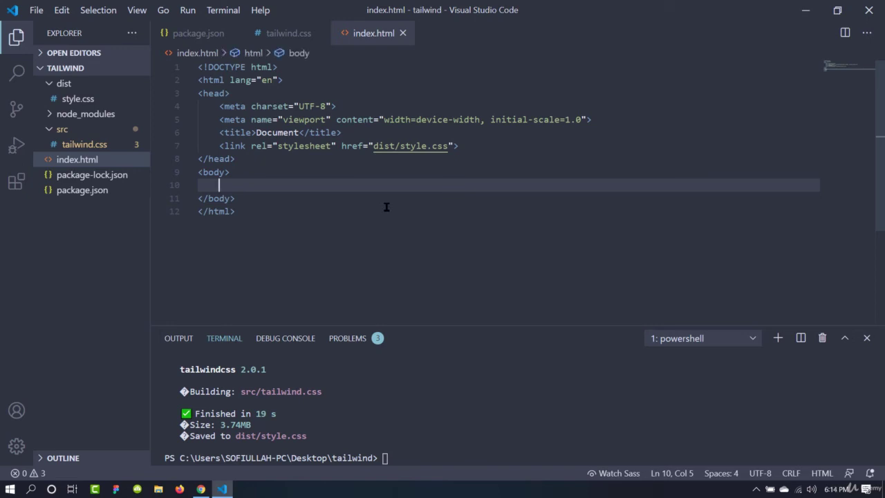
# - Close Visual Studio Code, minimize Chrome to show the desktop, and refresh the desktop
pyautogui.click(877, 9)
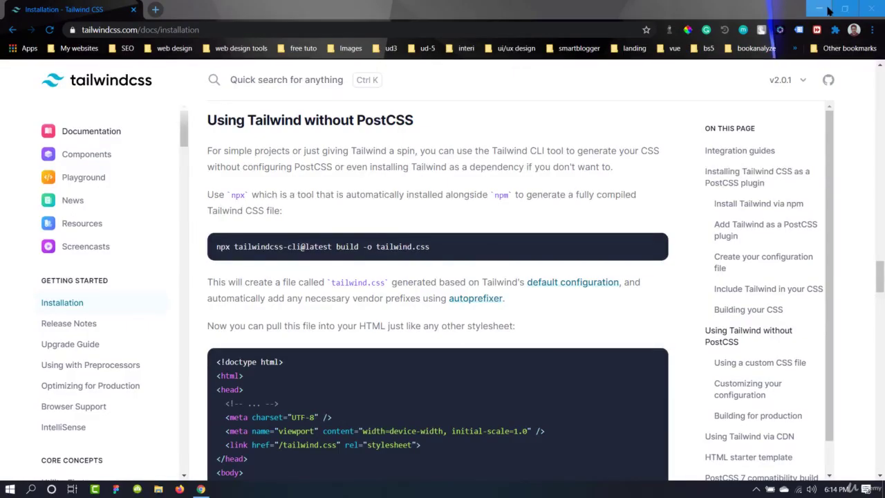
pyautogui.press('super+d')
pyautogui.rightClick(522, 123)
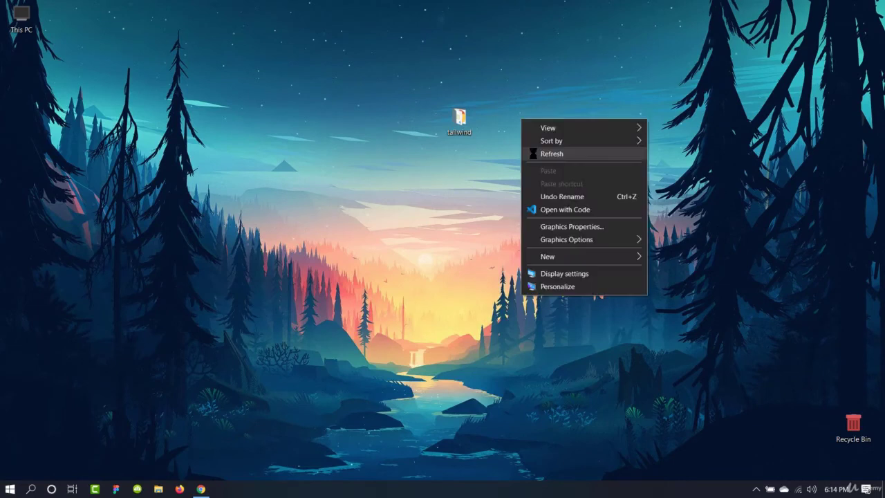
pyautogui.click(532, 152)
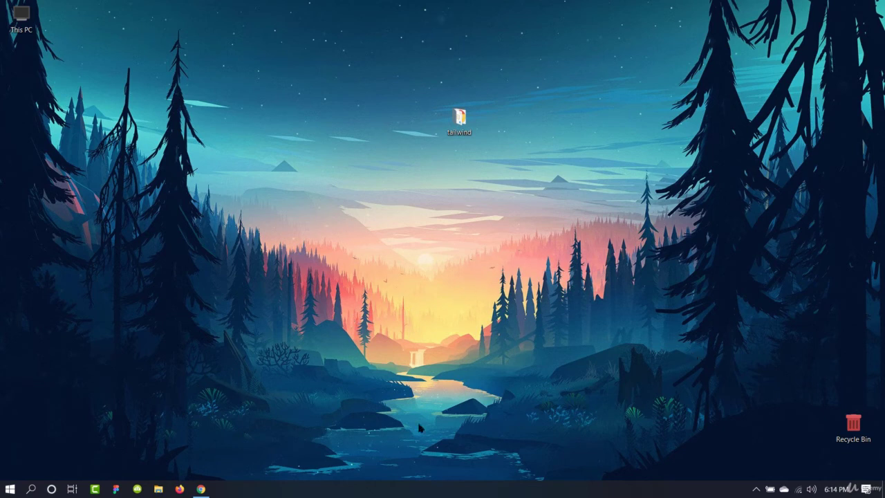
# - Search Windows for cmd and open Command Prompt
pyautogui.click(31, 489)
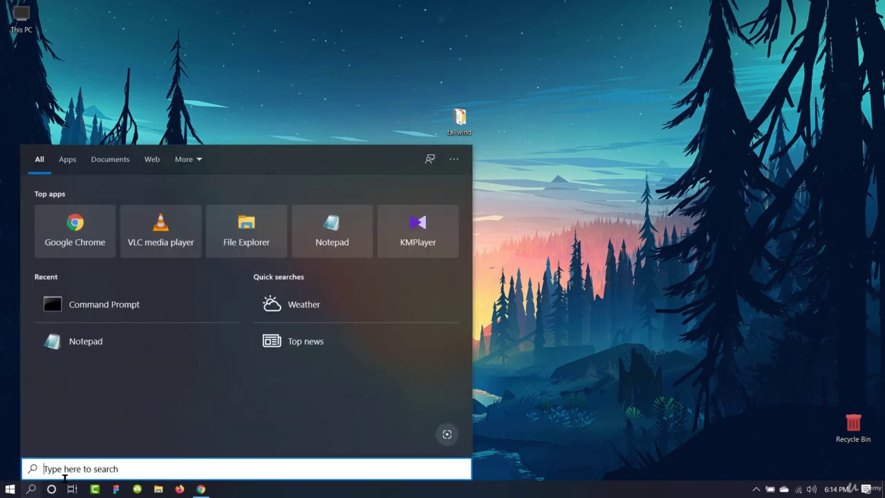
pyautogui.write('cmd')
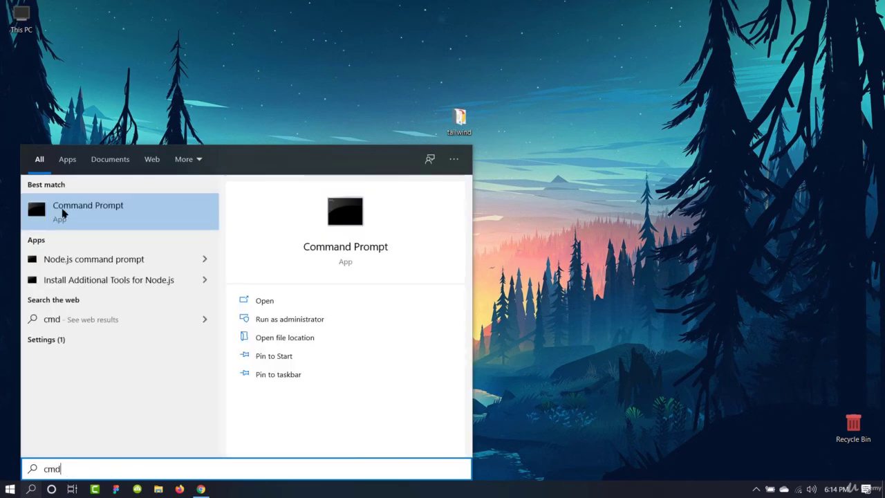
pyautogui.click(62, 213)
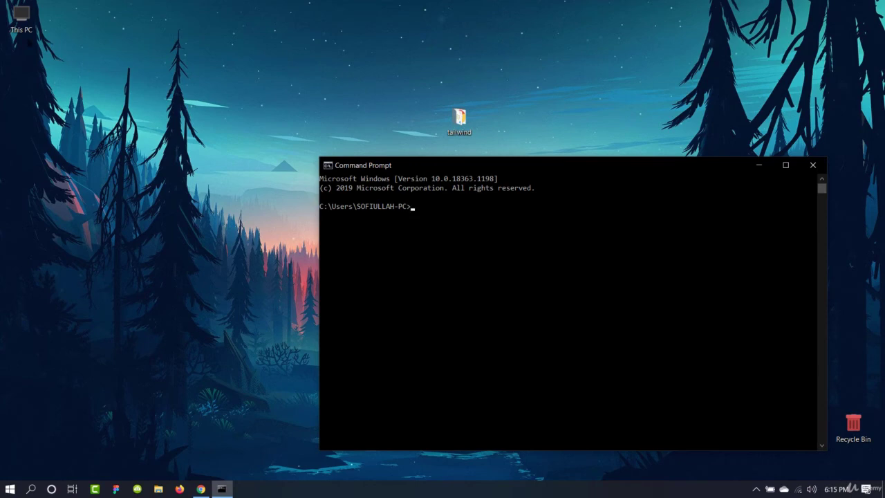
# - Browse from This PC to the C: drive's Users folder in File Explorer, and return to Command Prompt
pyautogui.click(33, 26)
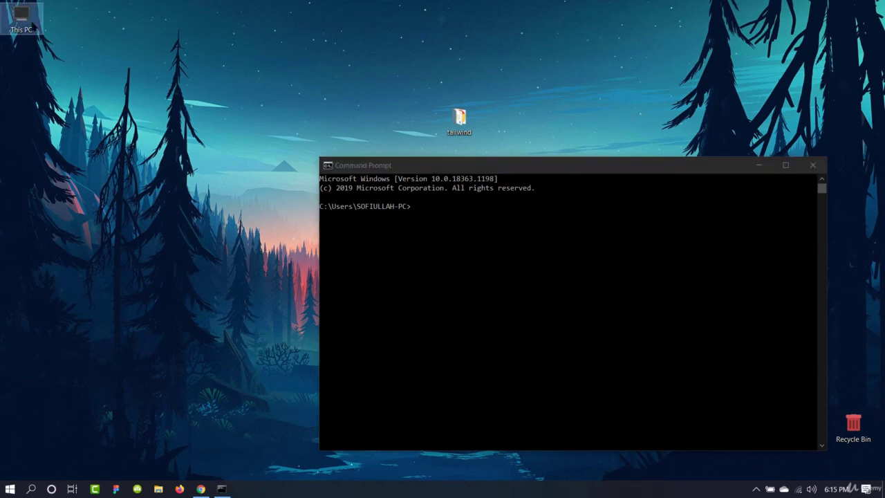
pyautogui.doubleClick(33, 27)
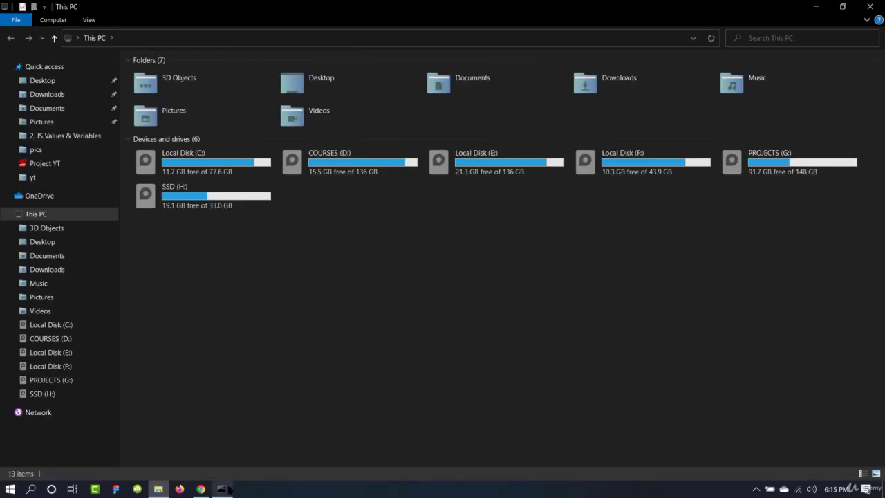
pyautogui.click(221, 489)
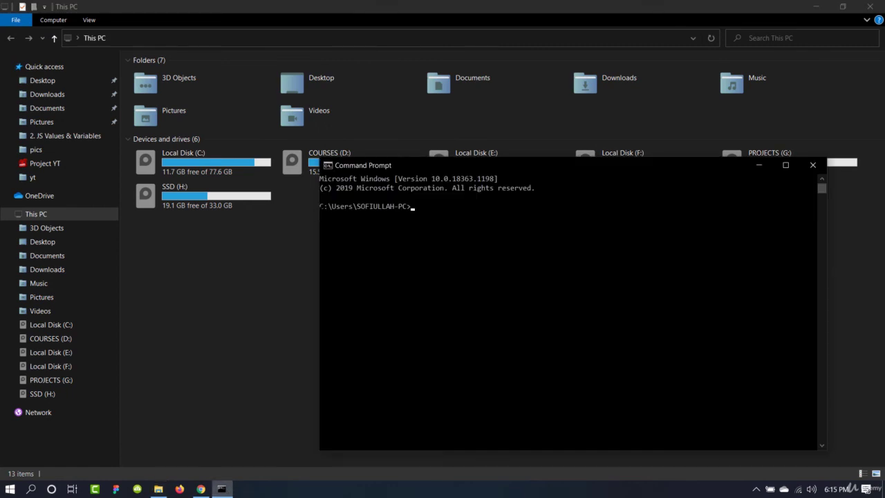
pyautogui.doubleClick(184, 160)
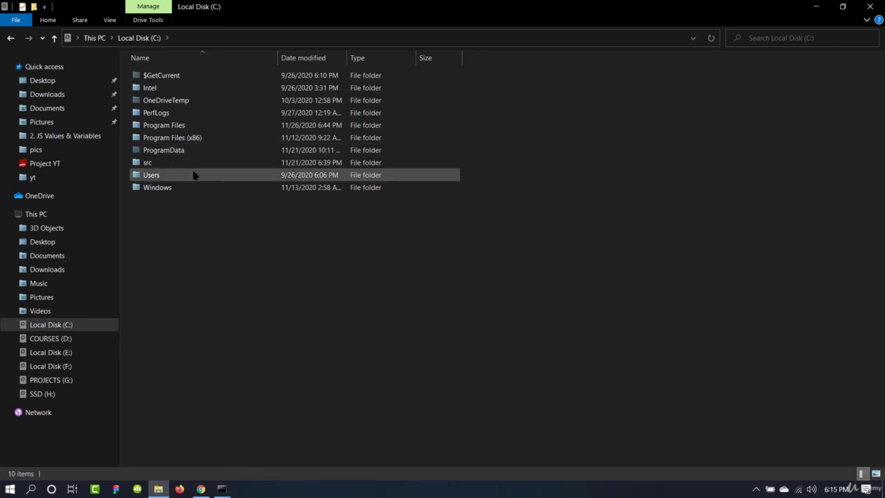
pyautogui.doubleClick(194, 175)
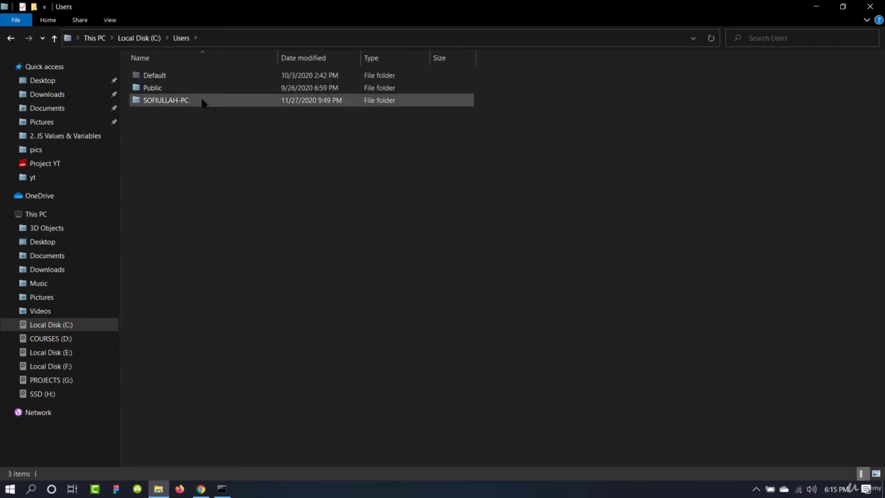
pyautogui.click(221, 488)
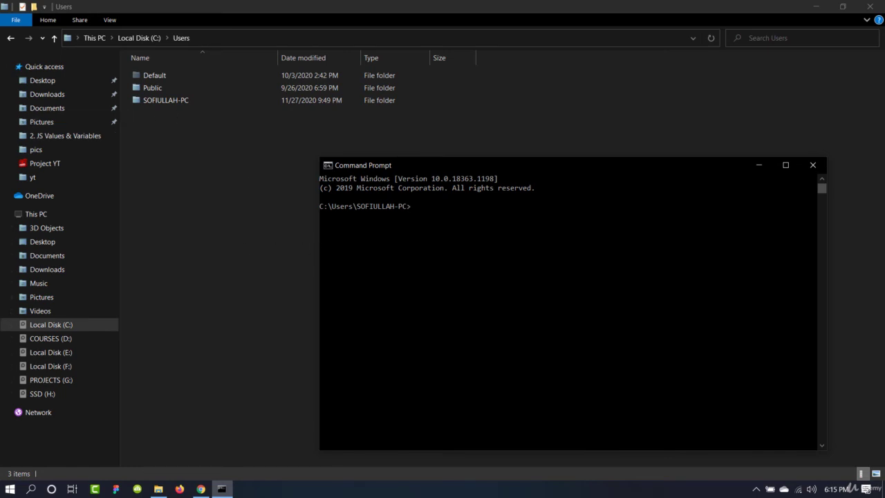
# - Move up one directory level from the user's profile folder to C:\Users in Command Prompt
pyautogui.click(420, 206)
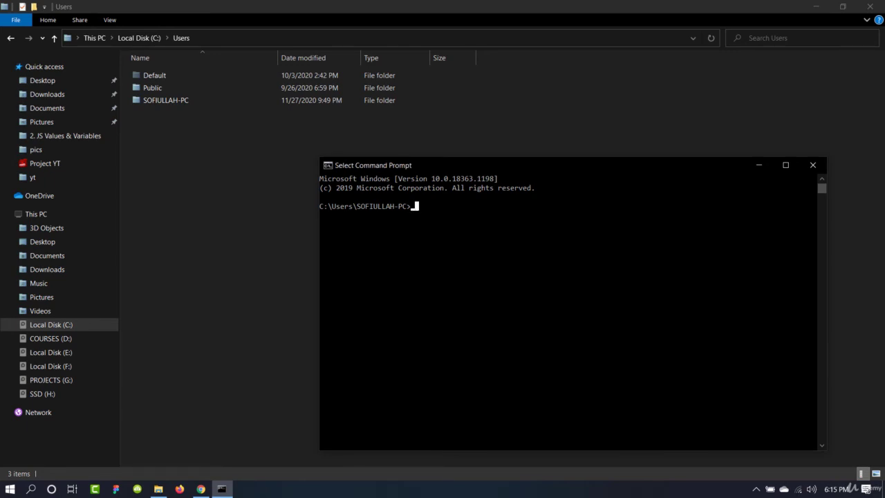
pyautogui.write('cd')
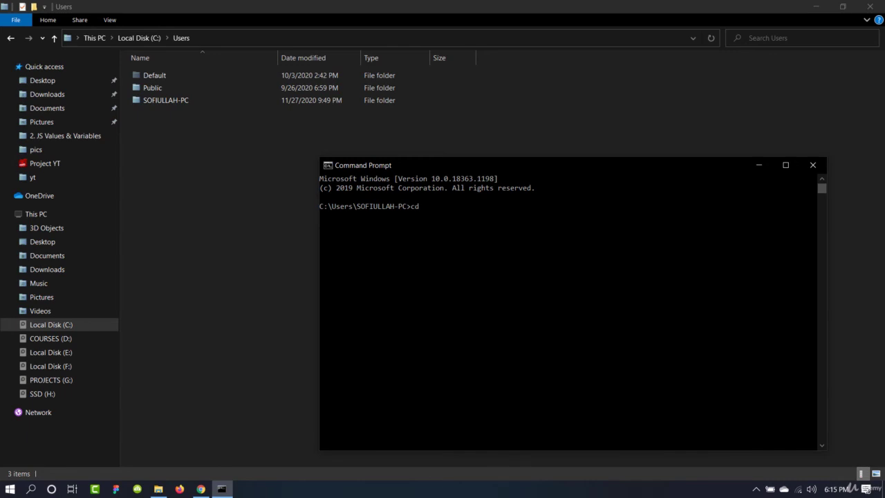
pyautogui.write(' ..')
pyautogui.press('Return')
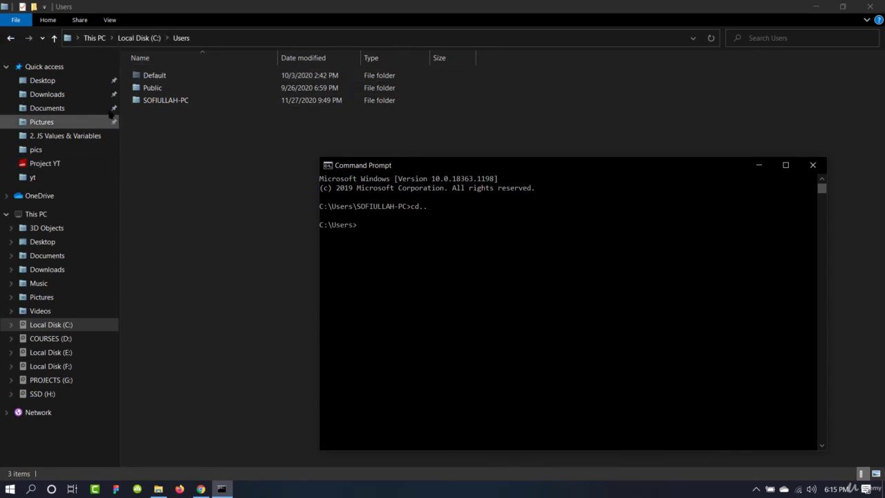
# - Show the C: drive's root in File Explorer, and move Command Prompt up one level to C:\ with cd.
pyautogui.click(10, 38)
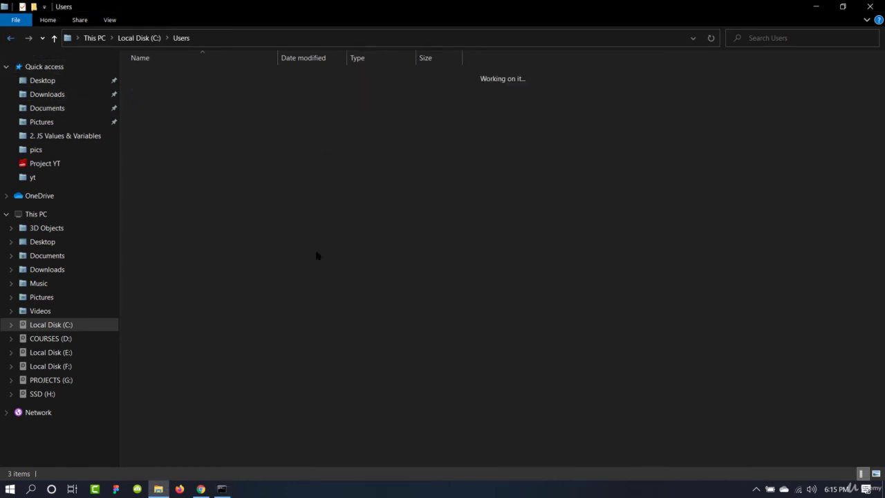
pyautogui.click(222, 489)
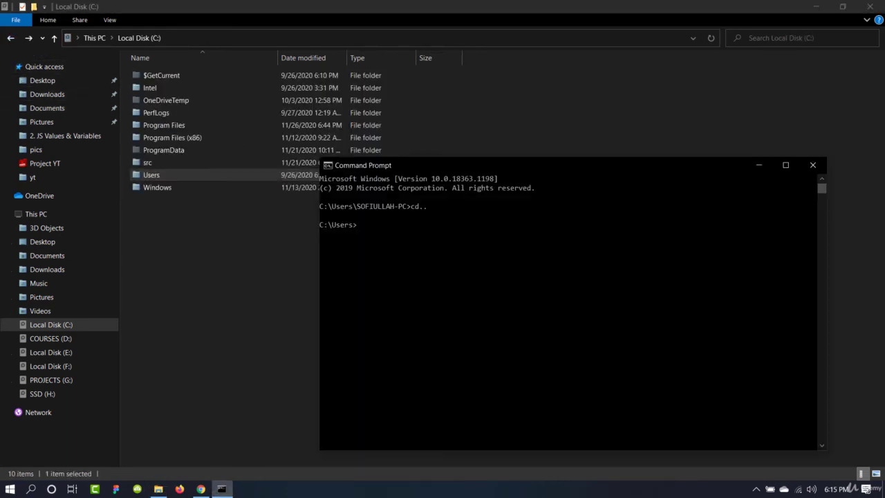
pyautogui.write('cd..')
pyautogui.press('Return')
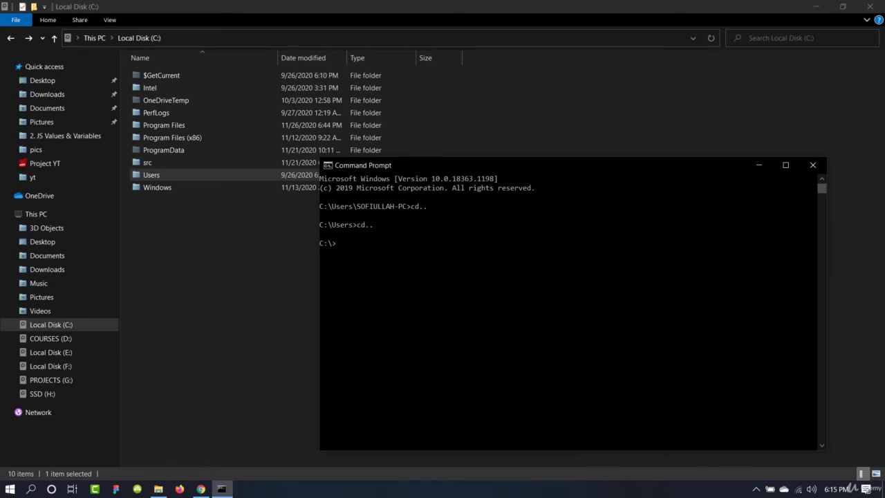
pyautogui.click(66, 326)
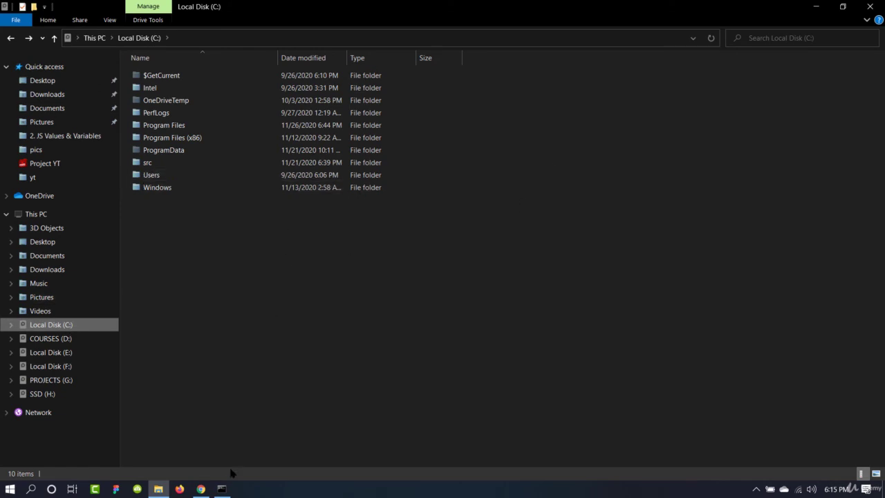
pyautogui.click(222, 489)
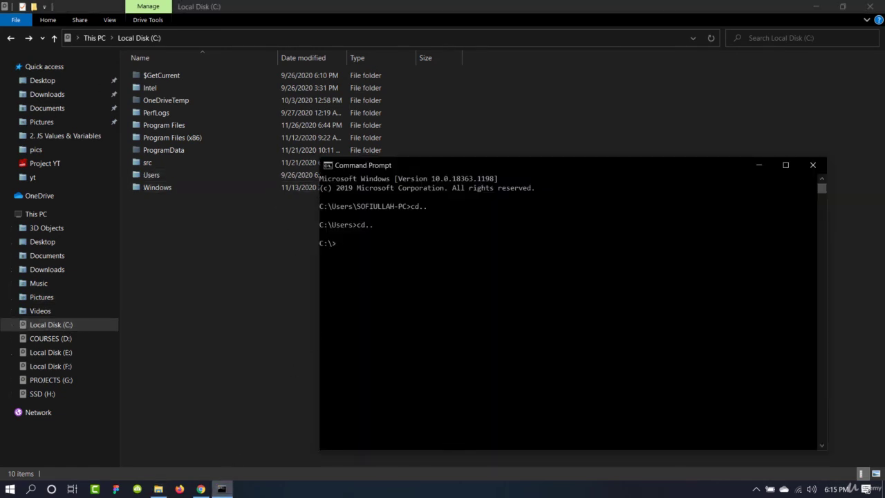
# - Try to change from C:\ into the users folder with the commands cd User and cd user
pyautogui.write('c')
pyautogui.write('d')
pyautogui.write(' Ude')
pyautogui.write('m')
pyautogui.press('BackSpace')
pyautogui.press('BackSpace')
pyautogui.press('BackSpace')
pyautogui.write('ser')
pyautogui.press('Return')
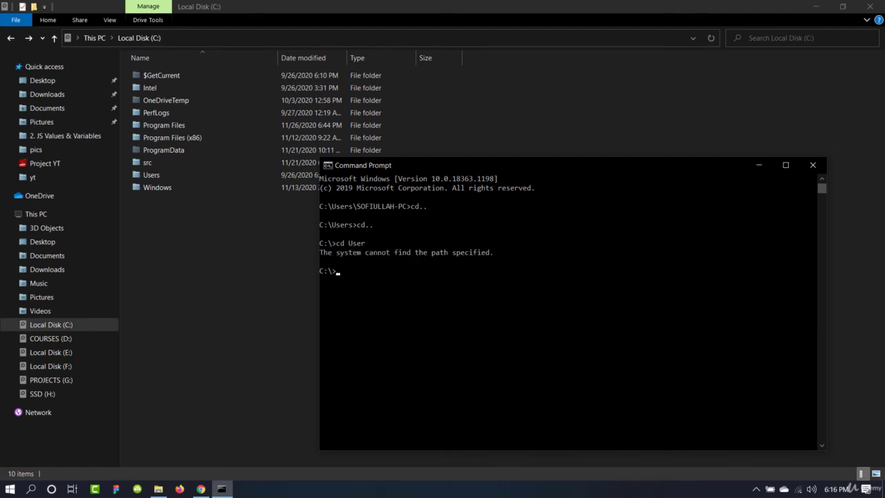
pyautogui.write('cd user')
pyautogui.press('Return')
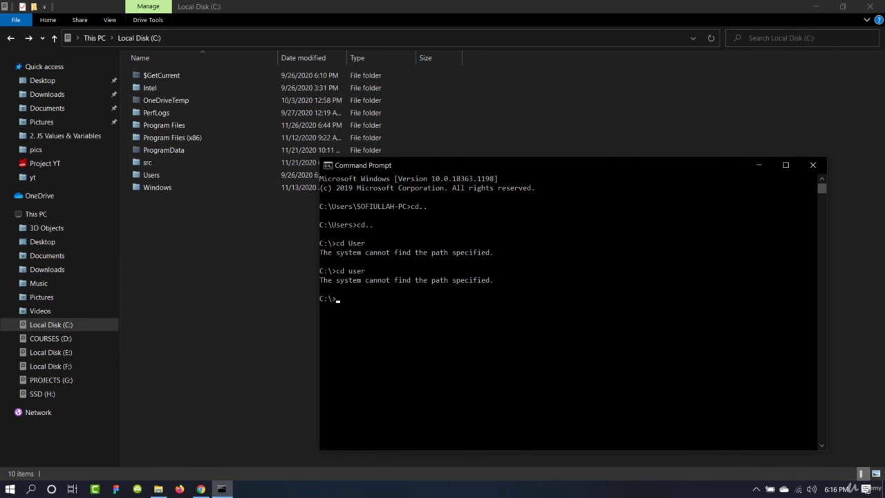
# - Change the Command Prompt directory with cd users, and open the Users folder in File Explorer
pyautogui.write('cs')
pyautogui.press('BackSpace')
pyautogui.write('d users')
pyautogui.press('Return')
pyautogui.doubleClick(173, 174)
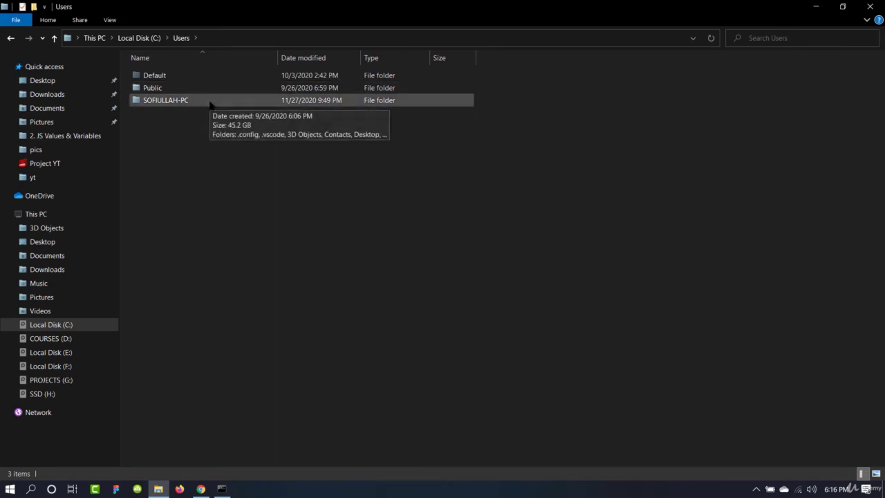
# - Open the user's profile folder in File Explorer, and copy the folder's name from its path
pyautogui.doubleClick(210, 101)
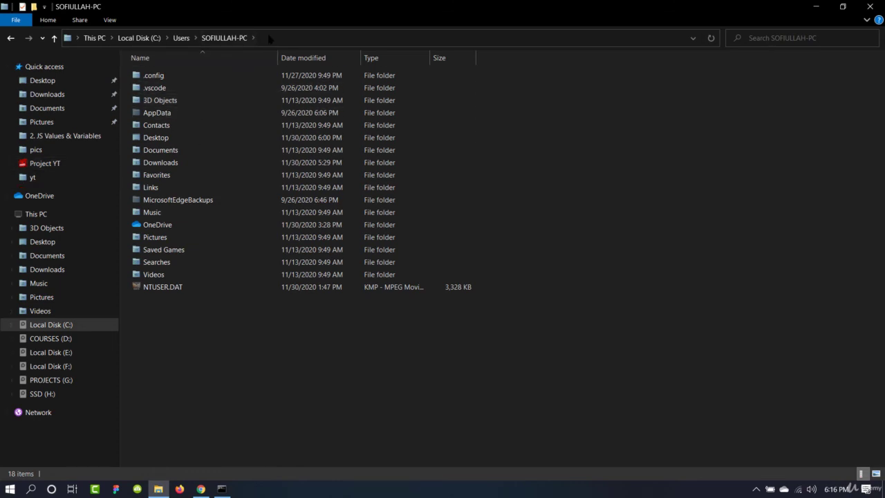
pyautogui.click(290, 38)
pyautogui.click(141, 38)
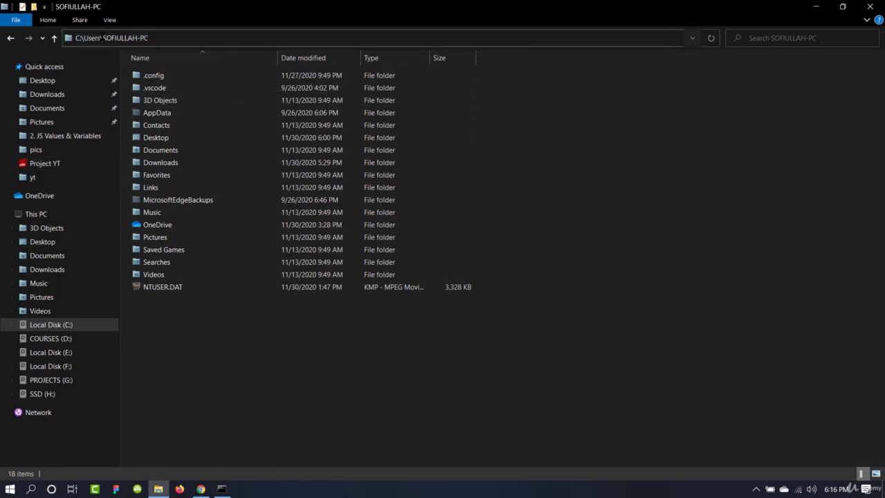
pyautogui.moveTo(102, 38); pyautogui.dragTo(174, 37)
pyautogui.hotkey('ctrl', 'c')
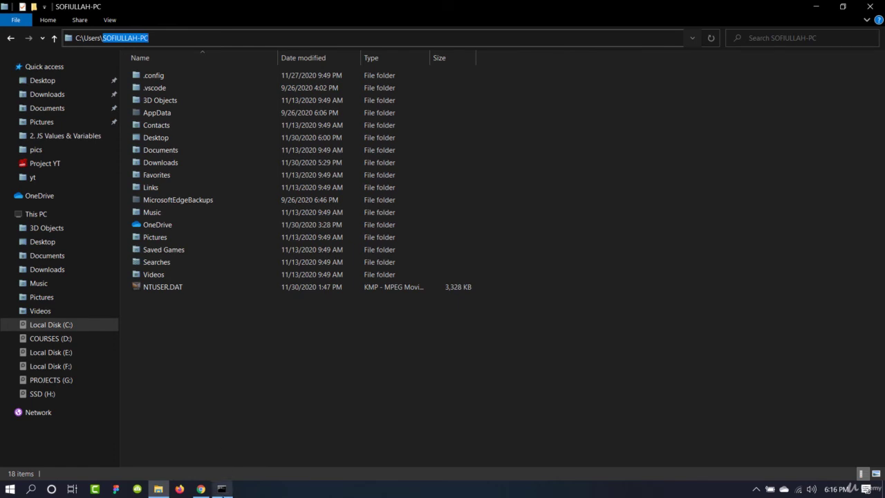
# - Change the Command Prompt directory to the user's profile folder with cd and the copied folder name
pyautogui.click(221, 489)
pyautogui.click(387, 317)
pyautogui.write('cd')
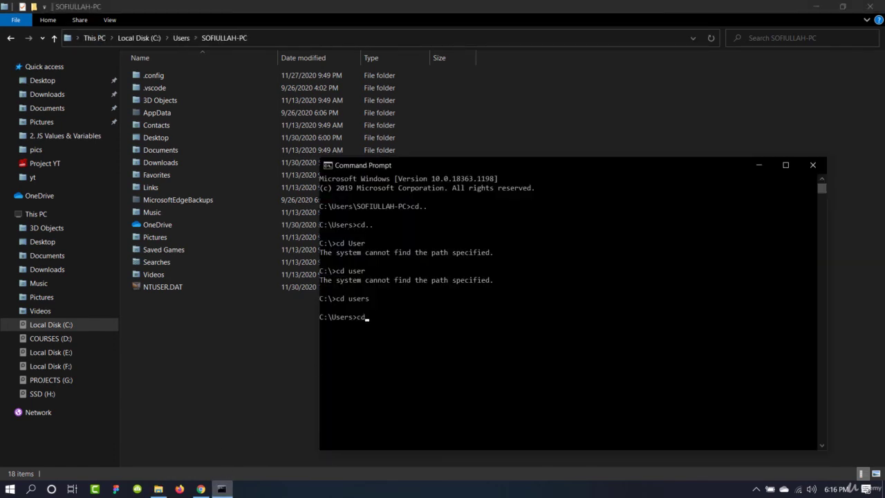
pyautogui.hotkey('ctrl', 'v')
pyautogui.press('Return')
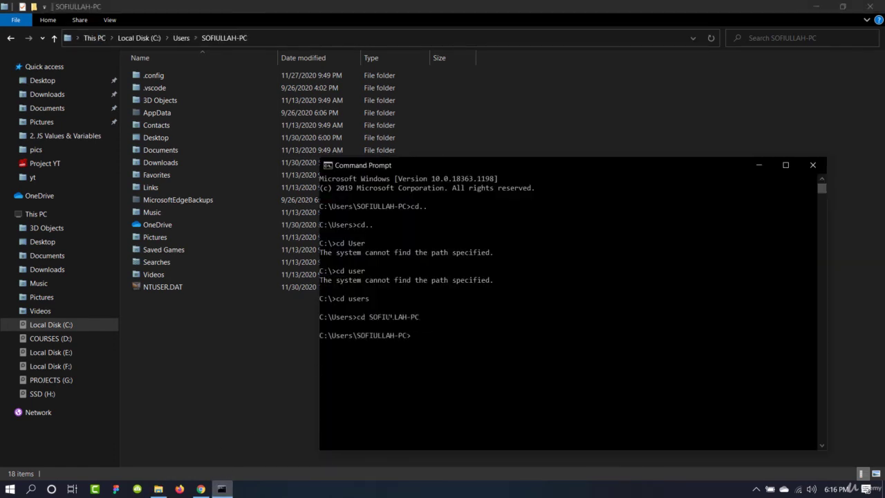
# - Change the Command Prompt directory with cd desktop, and minimize File Explorer to show the desktop
pyautogui.write('cd desktop')
pyautogui.press('Return')
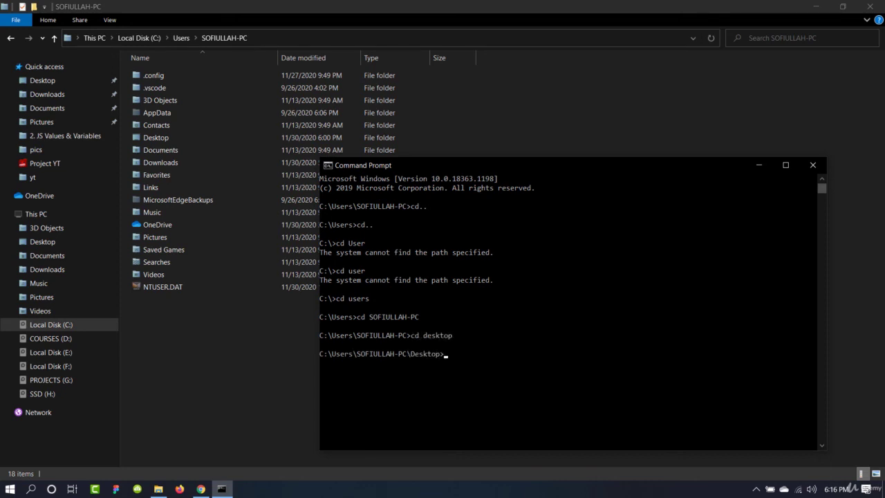
pyautogui.click(816, 6)
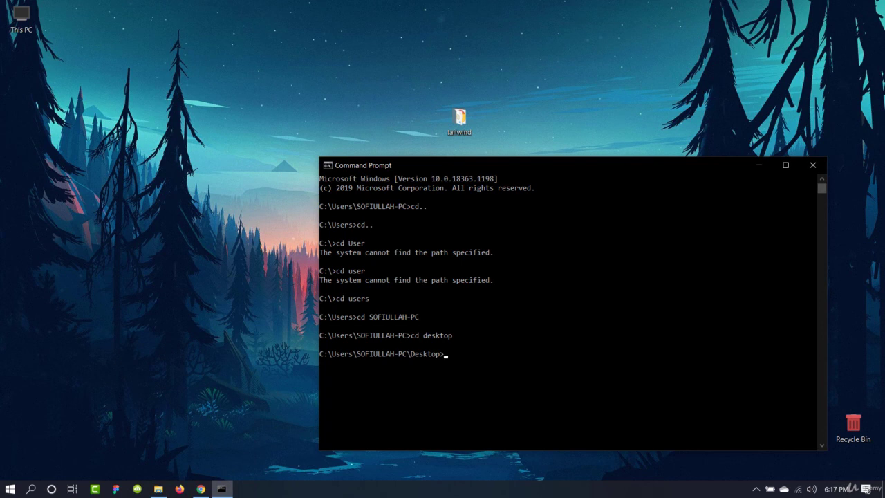
# - Create a folder named tailwindcss on the desktop with mkdir
pyautogui.write('mkdir')
pyautogui.write('tailwindcss')
pyautogui.press('Return')
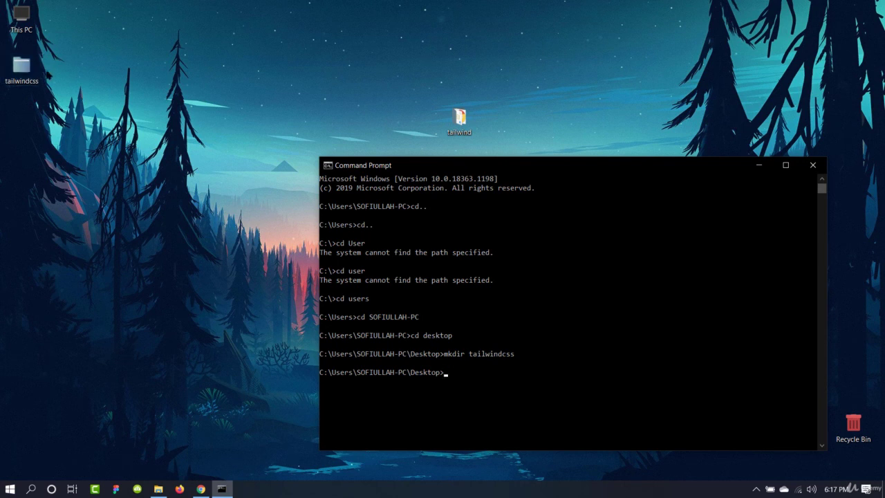
# - Change the Command Prompt directory to the new folder with cd tailwindcss
pyautogui.click(20, 68)
pyautogui.write('cd')
pyautogui.write(' tailwindcs')
pyautogui.write('s')
pyautogui.press('Return')
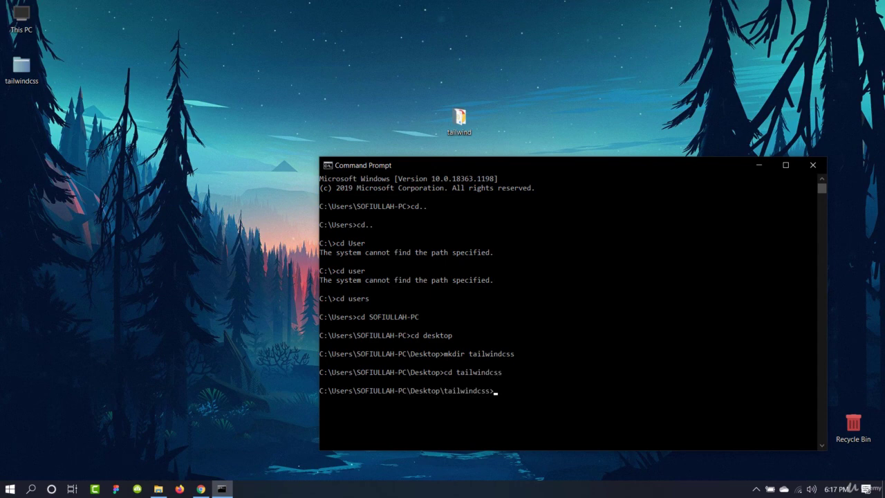
# - Open the tailwindcss folder in File Explorer, and create its package.json from Command Prompt with npm init -y
pyautogui.click(36, 81)
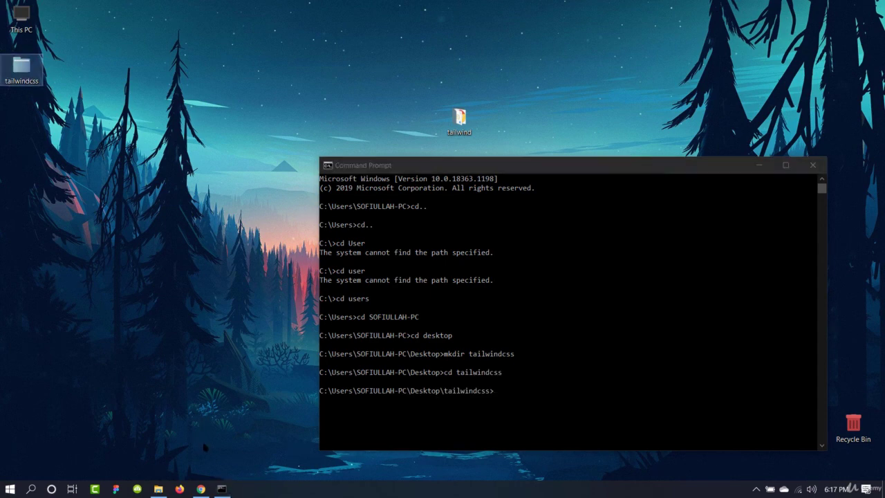
pyautogui.click(221, 489)
pyautogui.moveTo(220, 490)
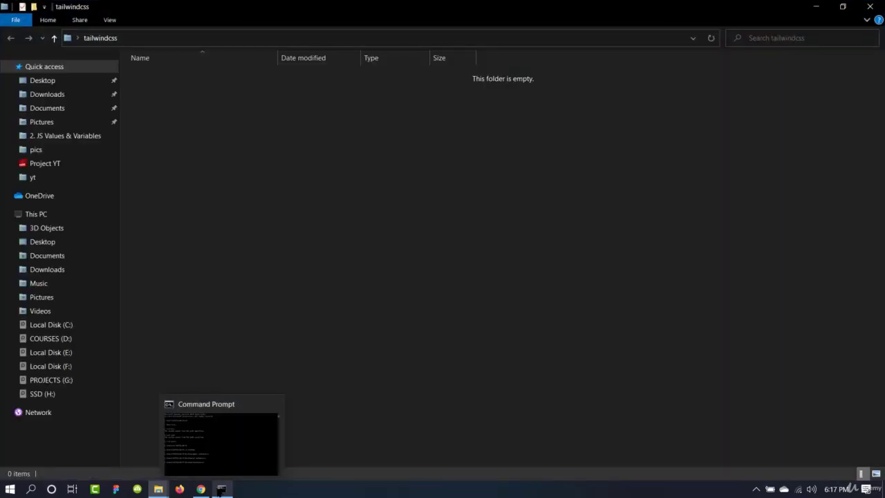
pyautogui.click(220, 490)
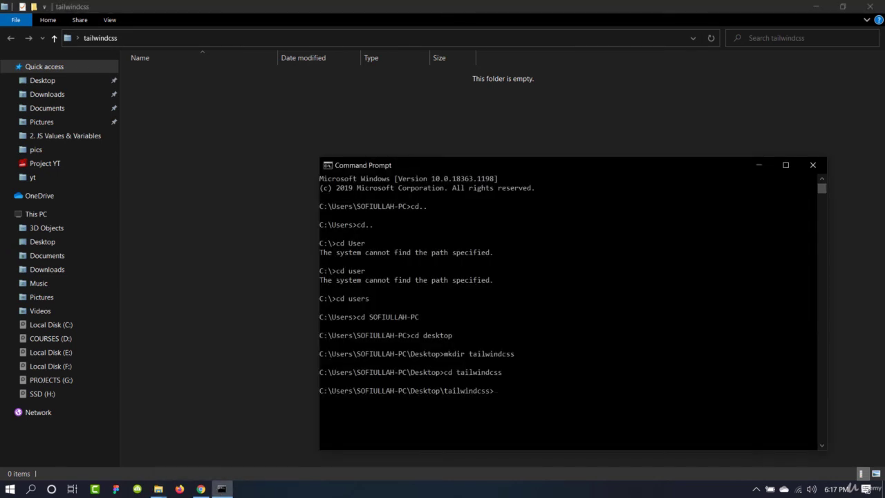
pyautogui.write('npm init -y')
pyautogui.press('Return')
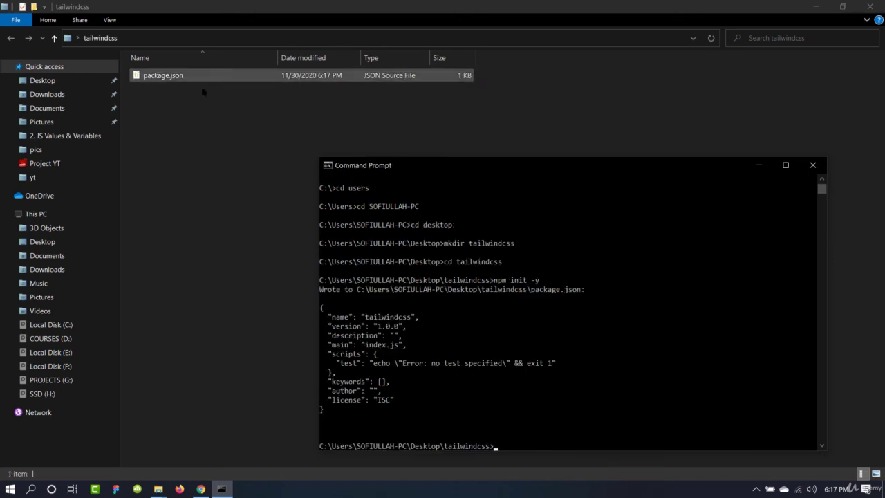
# - Switch to the Tailwind installation docs in Chrome, examine the command under Install Tailwind via npm, and return to Command Prompt
pyautogui.scroll(-4, 567, 304)
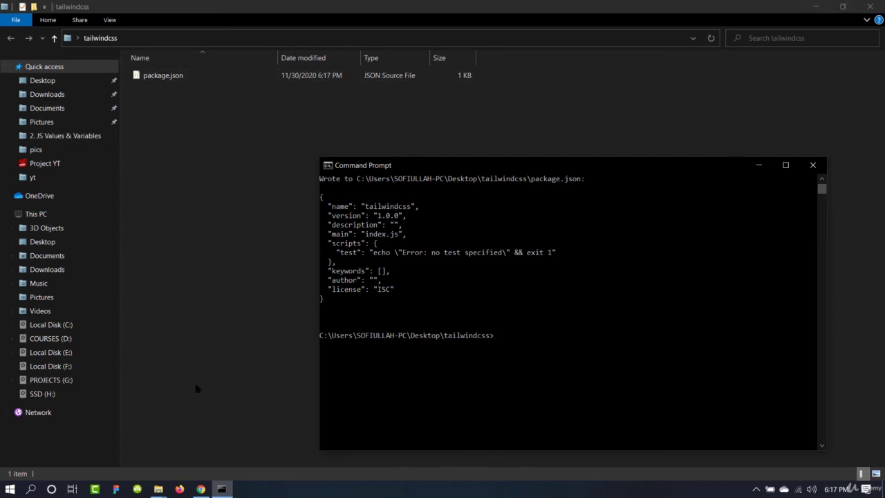
pyautogui.click(201, 488)
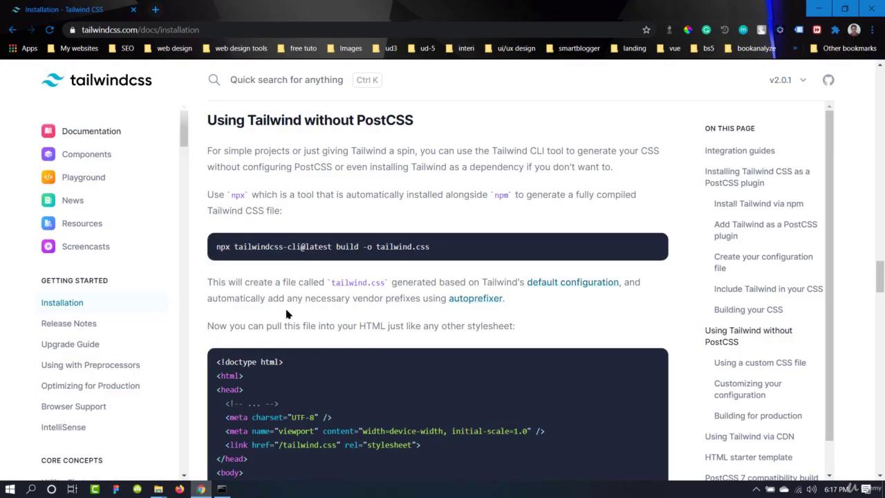
pyautogui.scroll(1, 288, 315)
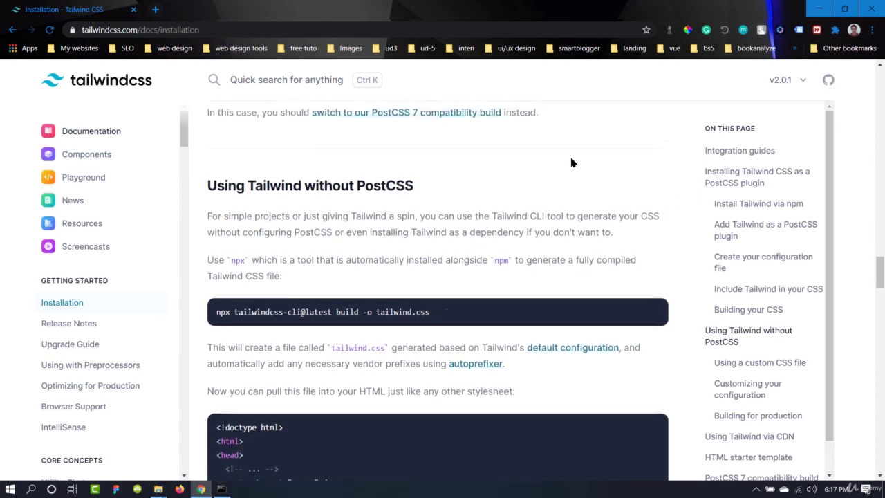
pyautogui.scroll(15, 571, 162)
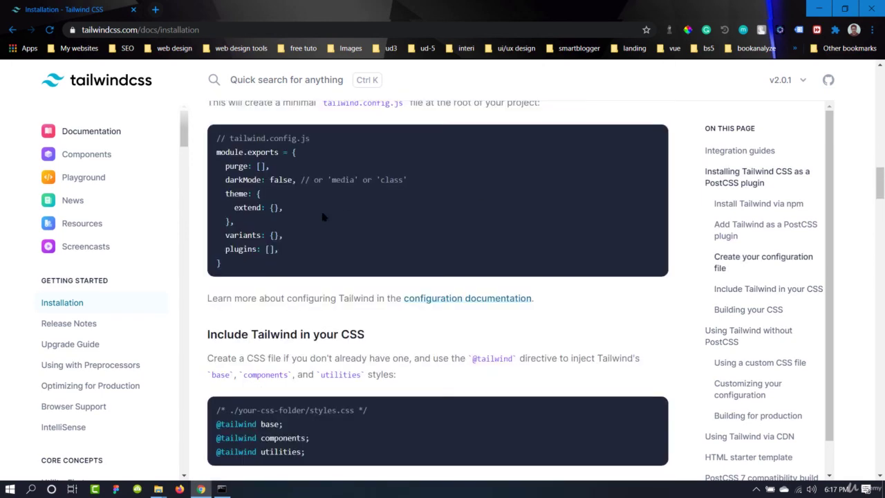
pyautogui.scroll(10, 321, 216)
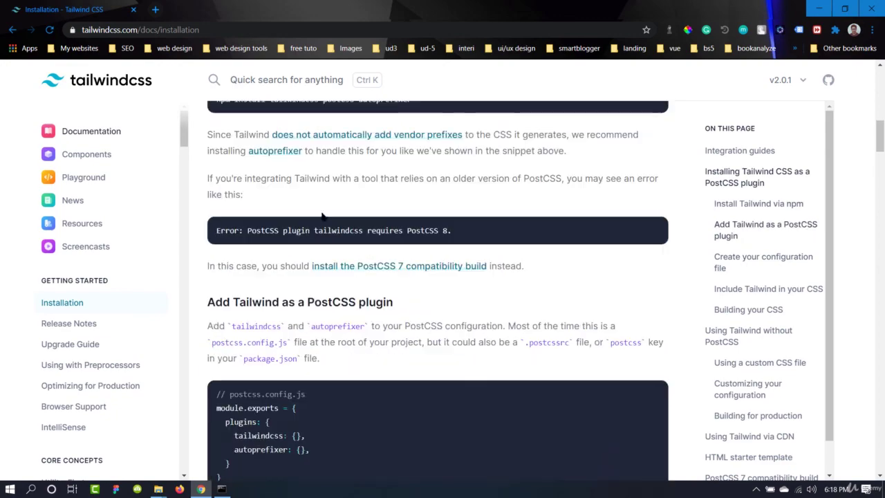
pyautogui.scroll(4, 322, 216)
pyautogui.scroll(-2, 325, 304)
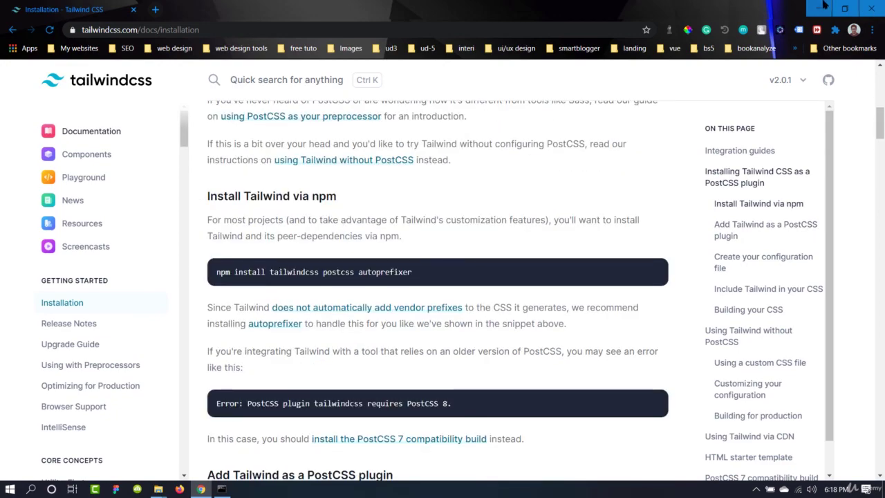
pyautogui.click(822, 7)
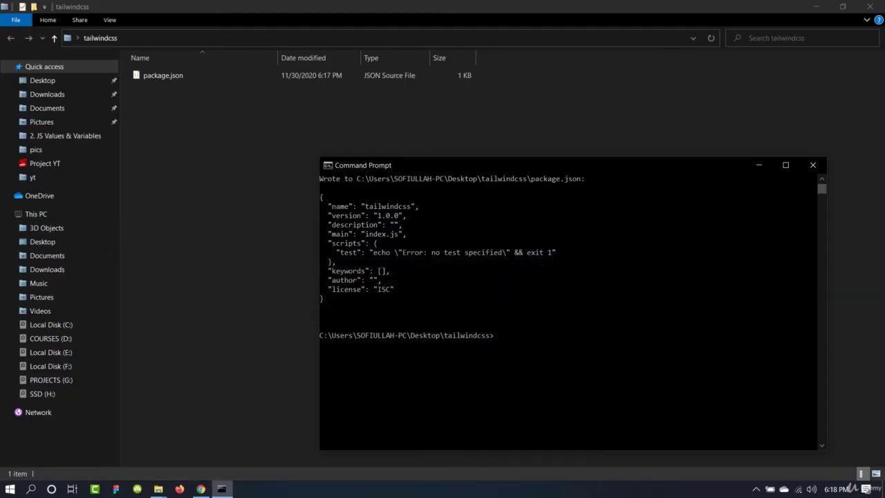
# - Install the Tailwind packages in the tailwindcss folder by running npm install tailwindcss autoprefixer
pyautogui.write('npm install tailwindcss')
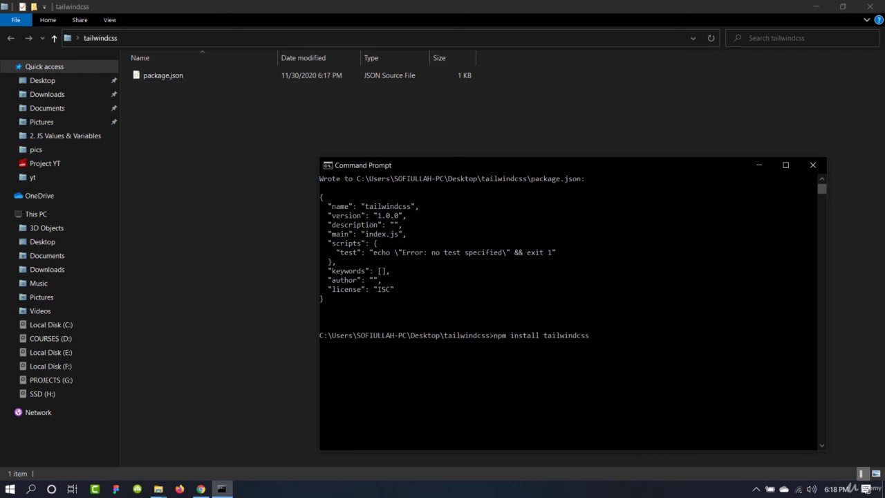
pyautogui.write(' autoprefixer')
pyautogui.press('Return')
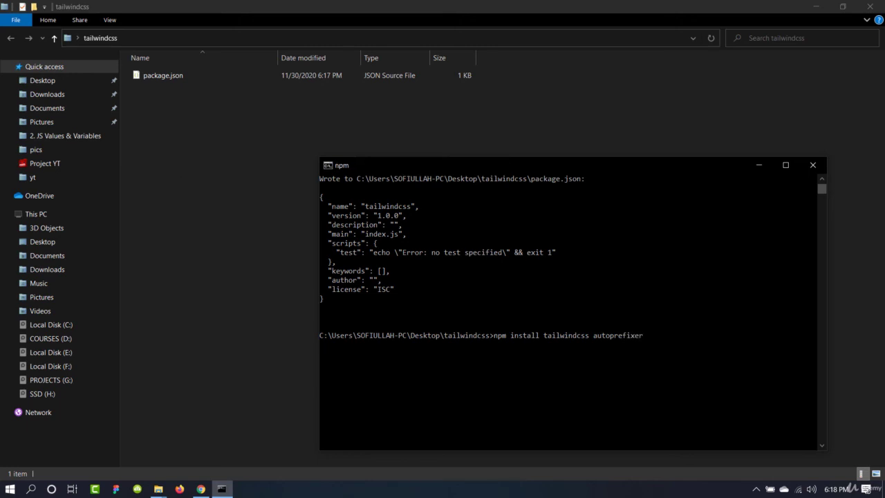